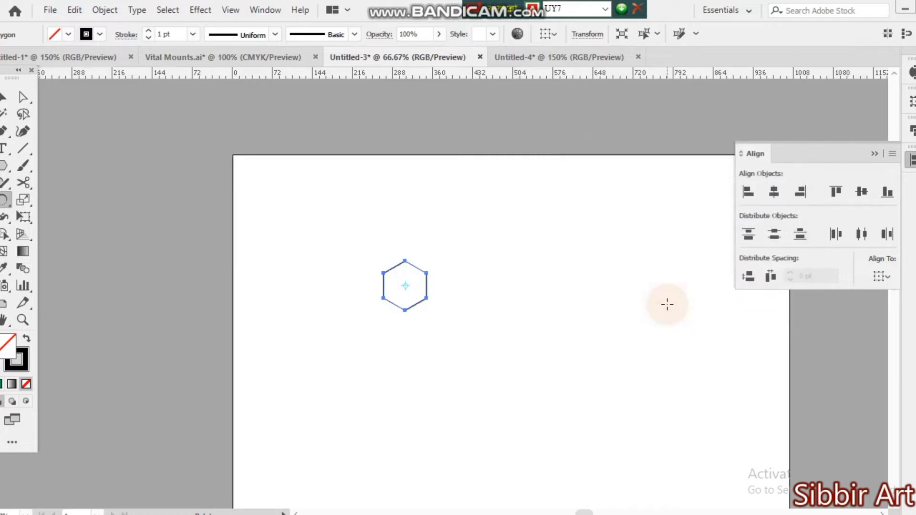
# Scale the hexagon proportionally to a width of 40 pt.
pyautogui.click(3, 98)
pyautogui.moveTo(341, 223); pyautogui.dragTo(488, 348)
pyautogui.click(646, 34)
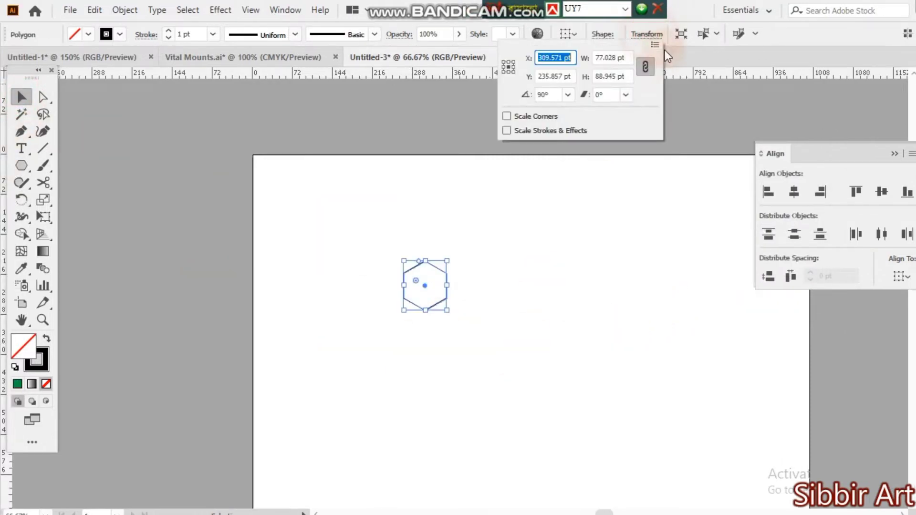
pyautogui.click(630, 57)
pyautogui.write('40')
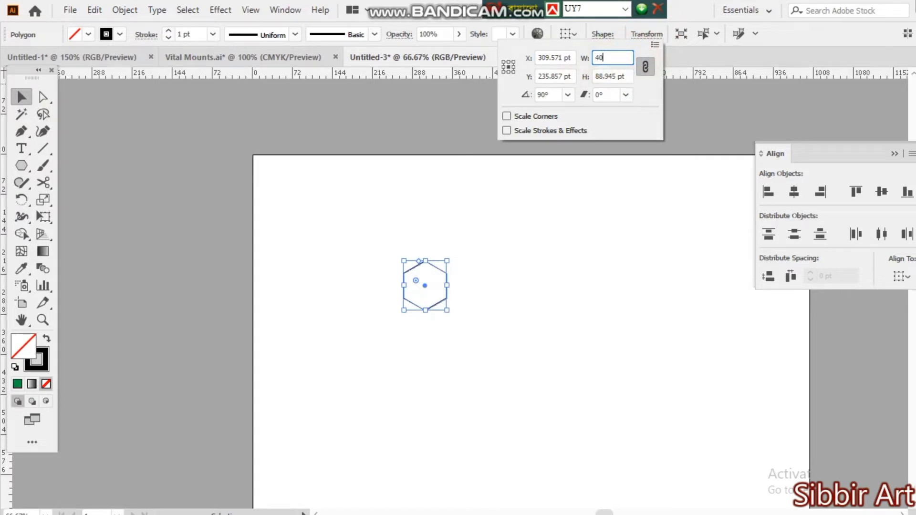
pyautogui.press('Tab')
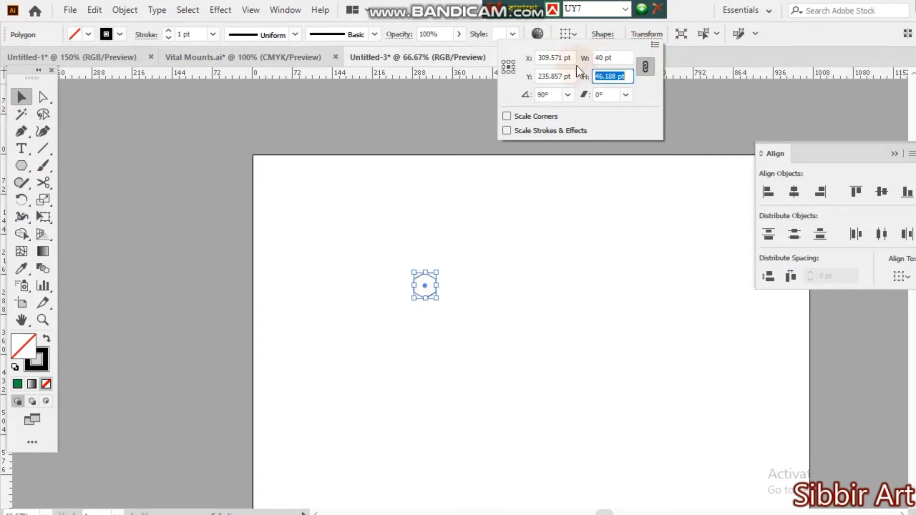
pyautogui.press('Escape')
pyautogui.click(566, 262)
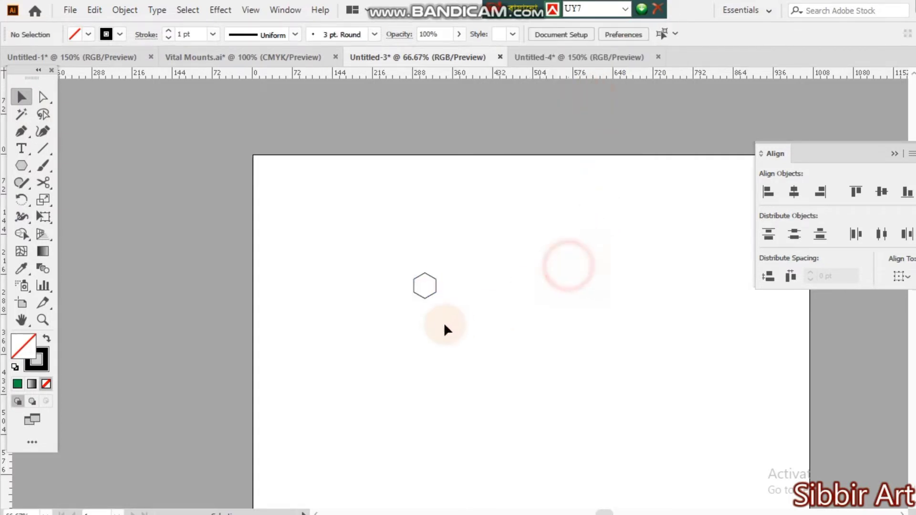
# Move the small hexagon a short distance down and to the right, closer to the artboard's center.
pyautogui.keyDown('ctrl'); pyautogui.click(446, 323); pyautogui.keyUp('ctrl')
pyautogui.keyDown('ctrl'); pyautogui.click(438, 325); pyautogui.keyUp('ctrl')
pyautogui.moveTo(558, 258); pyautogui.dragTo(484, 400)
pyautogui.moveTo(319, 282); pyautogui.dragTo(493, 368)
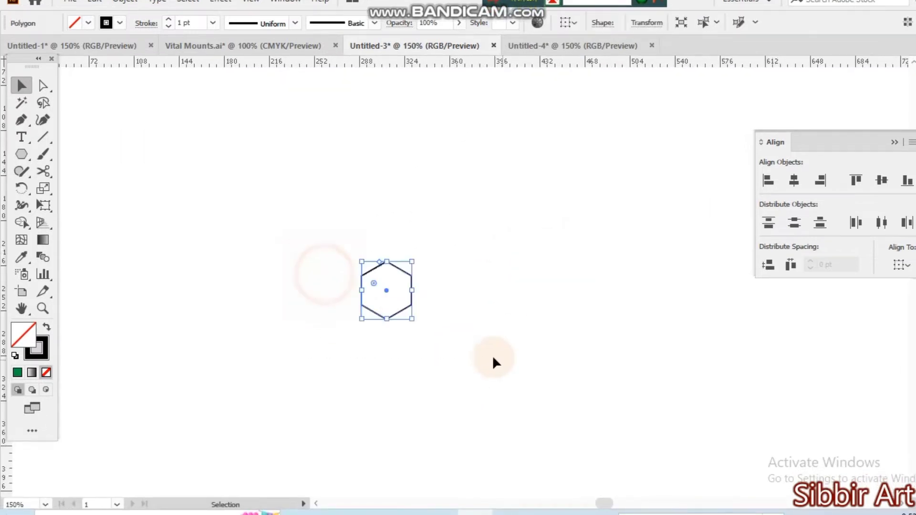
pyautogui.moveTo(386, 290); pyautogui.dragTo(452, 327)
pyautogui.click(539, 378)
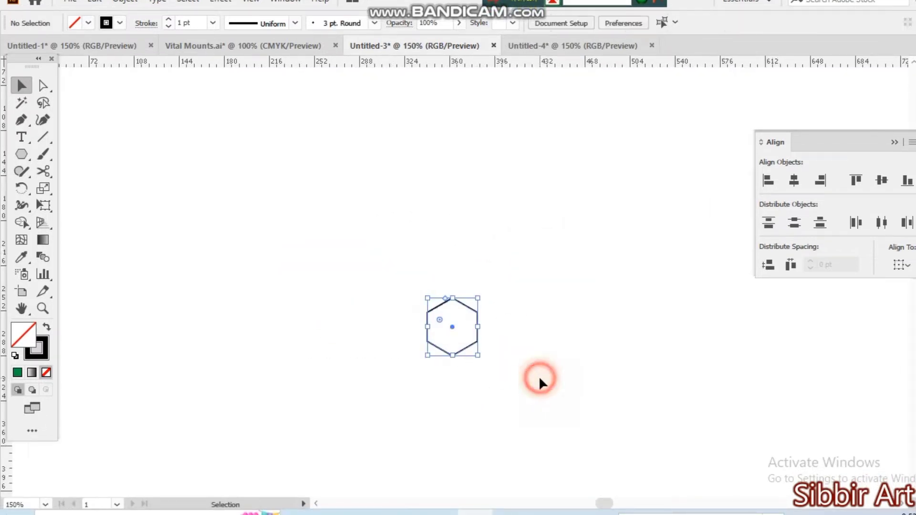
# Offset the small hexagon's path by 20 pt with miter joins to add a larger hexagon around it.
pyautogui.moveTo(384, 284); pyautogui.dragTo(599, 392)
pyautogui.click(124, 10)
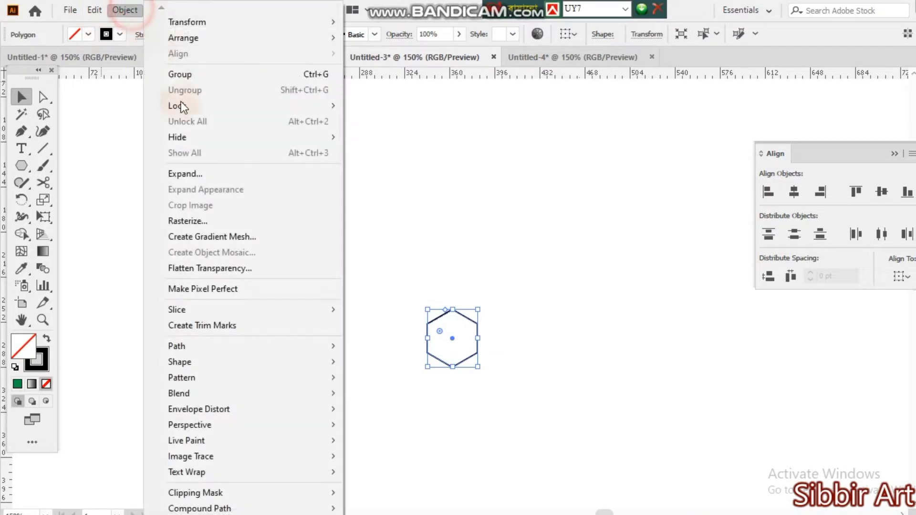
pyautogui.moveTo(192, 348)
pyautogui.click(420, 398)
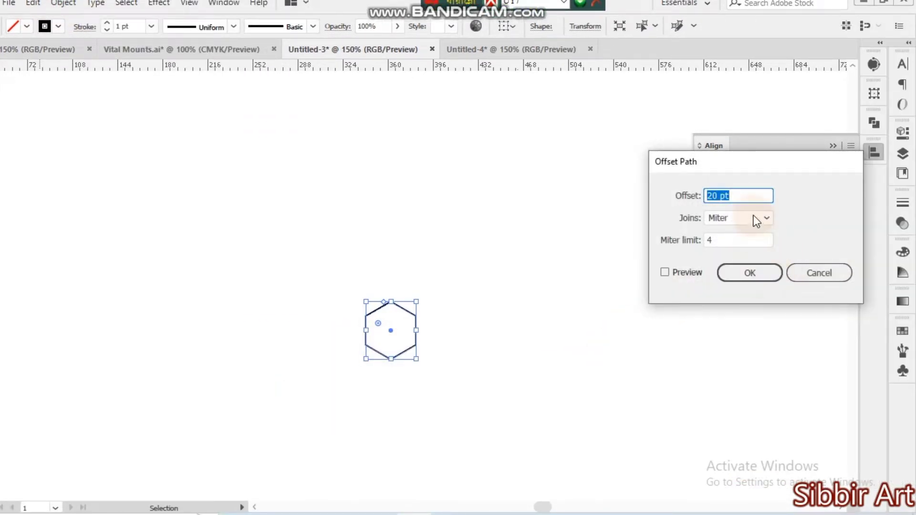
pyautogui.click(744, 277)
pyautogui.click(504, 370)
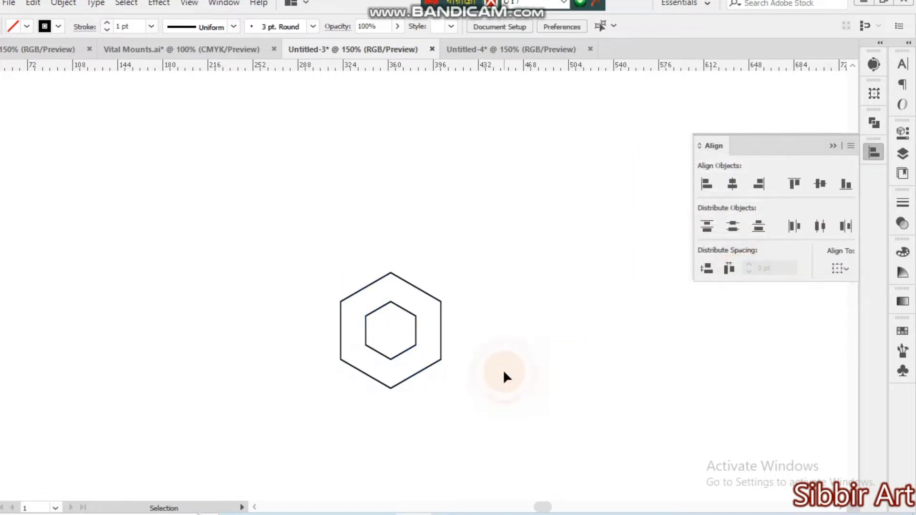
# Offset the outer of the two hexagons by 20 pt with miter joins to create a third concentric hexagon.
pyautogui.click(310, 223)
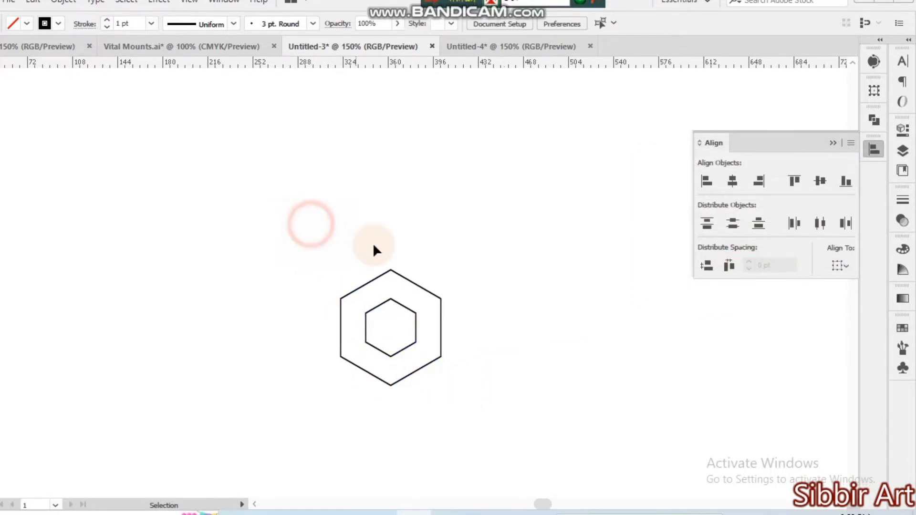
pyautogui.click(387, 275)
pyautogui.click(64, 0)
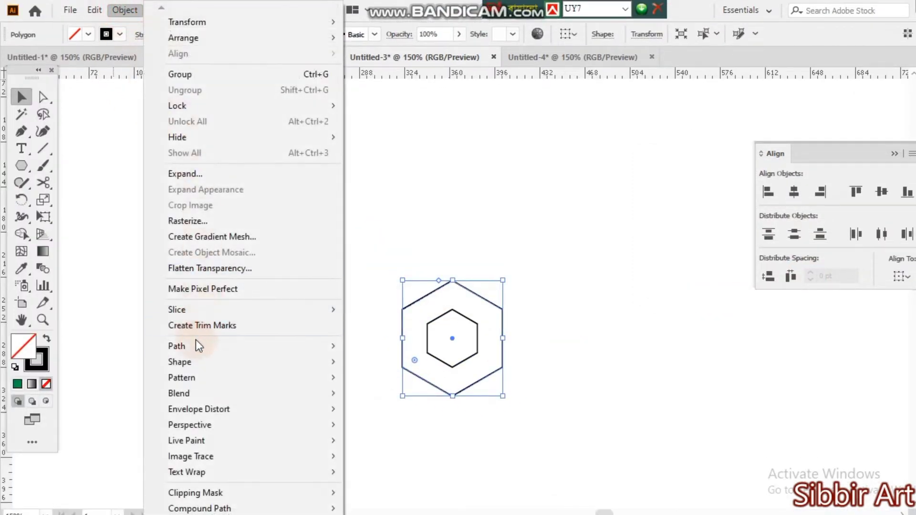
pyautogui.moveTo(196, 345)
pyautogui.click(381, 395)
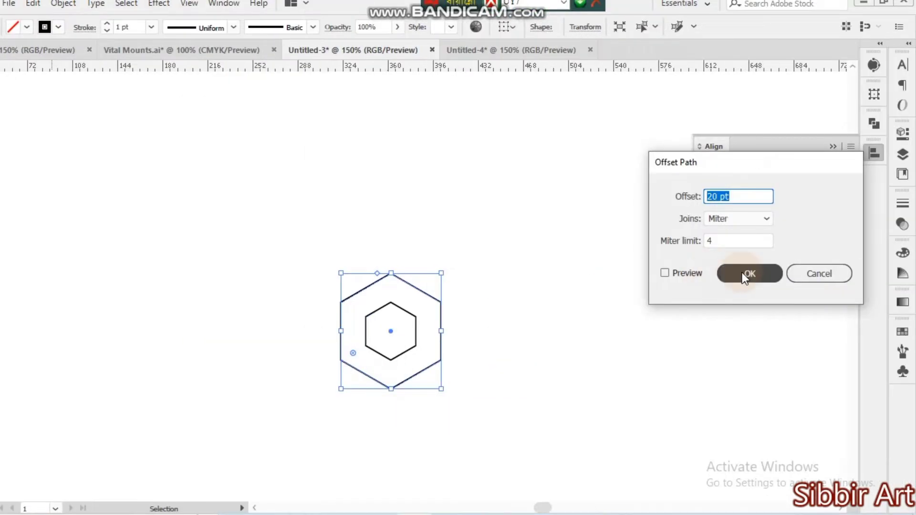
pyautogui.click(742, 273)
# Add the fourth and fifth concentric hexagons by offsetting the outermost path by 20 pt each time.
pyautogui.click(67, 4)
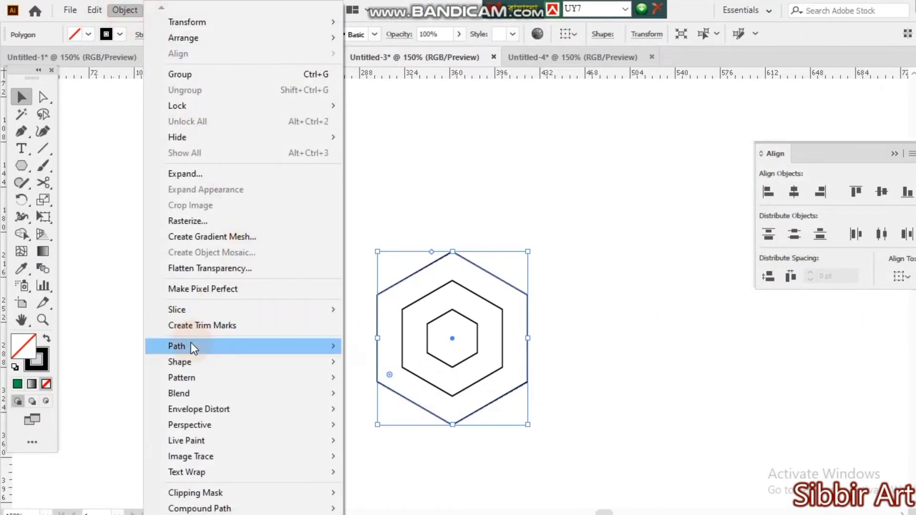
pyautogui.moveTo(191, 342)
pyautogui.click(420, 392)
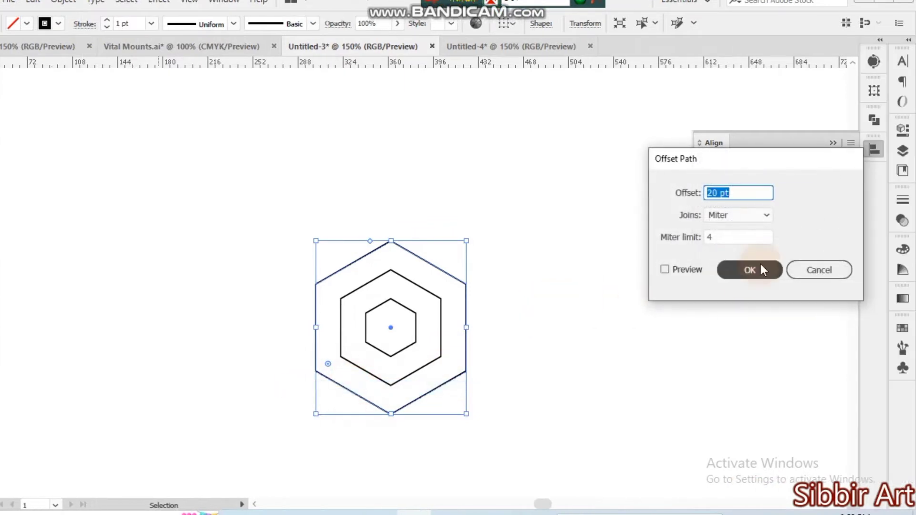
pyautogui.click(749, 270)
pyautogui.click(63, 0)
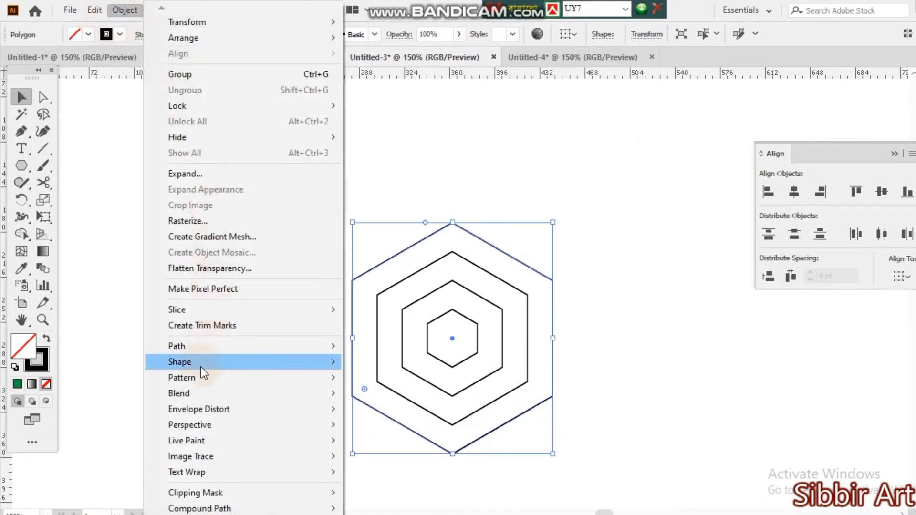
pyautogui.moveTo(199, 345)
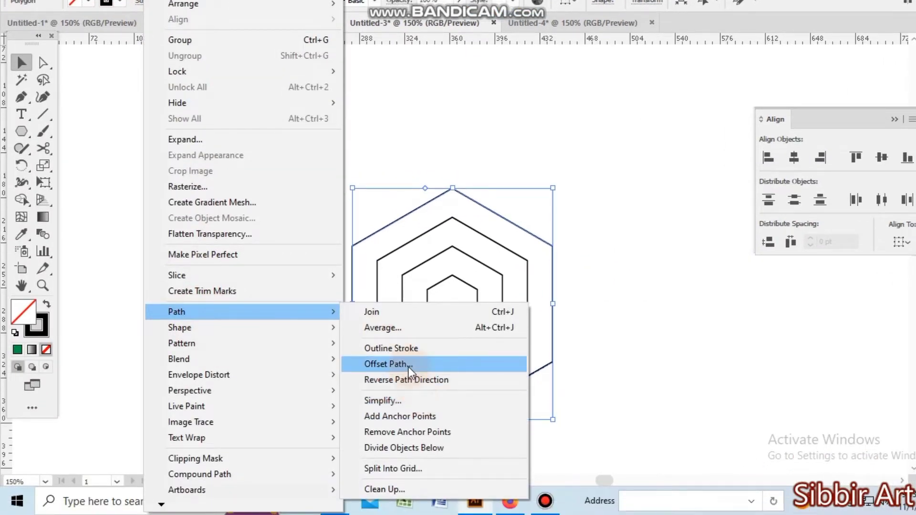
pyautogui.click(408, 367)
pyautogui.click(749, 246)
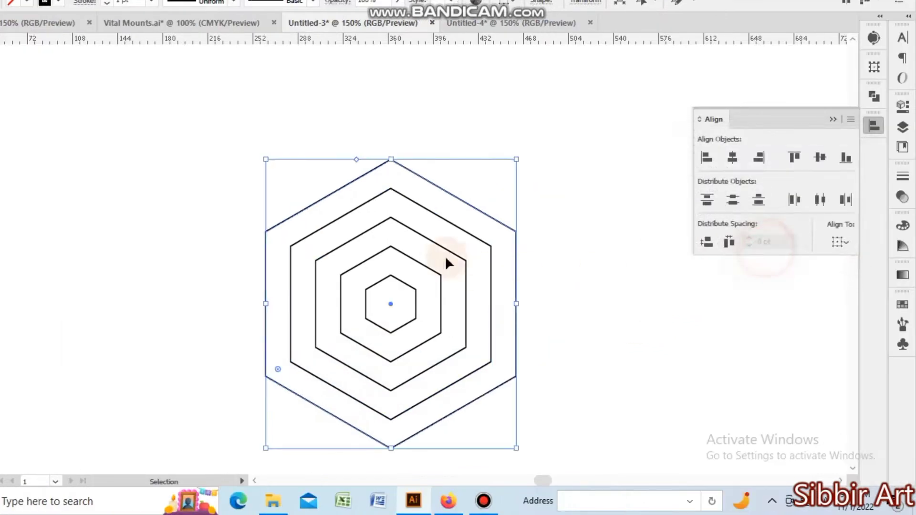
# Add the sixth and seventh concentric hexagons with two successive 20 pt offsets of the outermost path.
pyautogui.click(63, 1)
pyautogui.moveTo(148, 312)
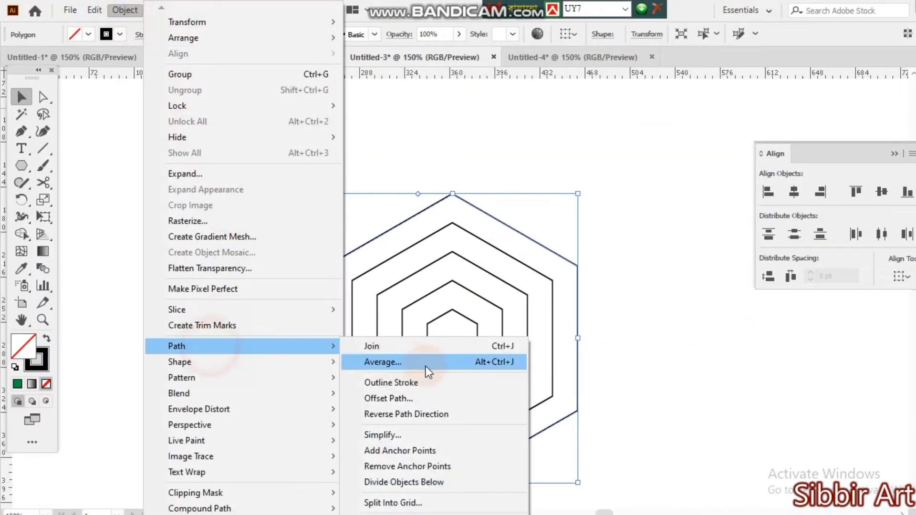
pyautogui.click(409, 398)
pyautogui.click(743, 269)
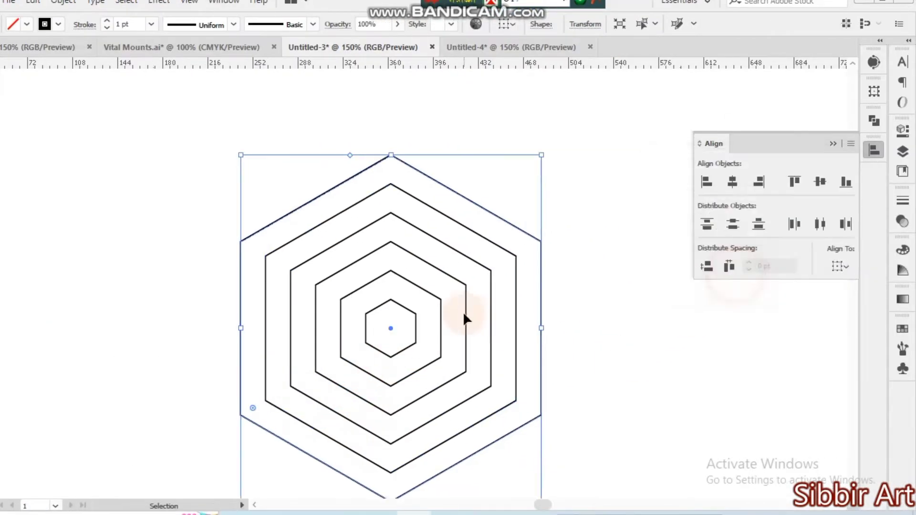
pyautogui.click(63, 1)
pyautogui.moveTo(135, 343)
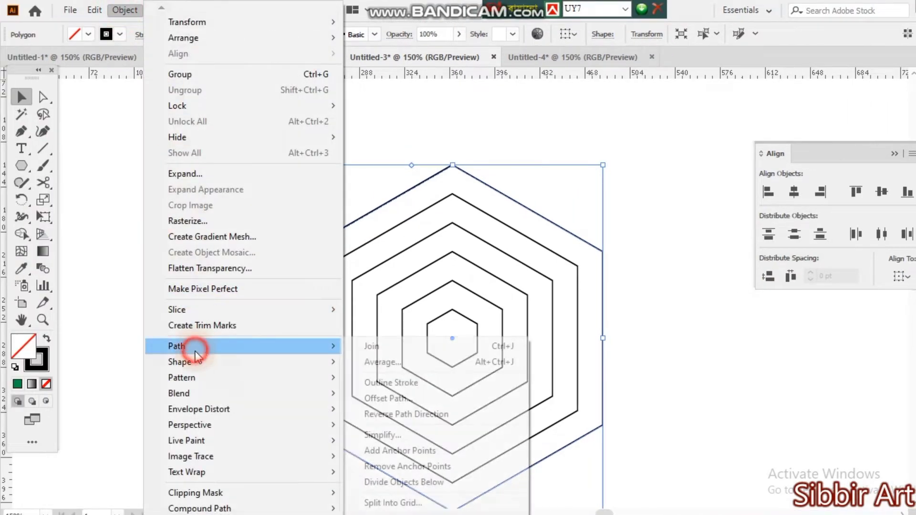
pyautogui.click(387, 398)
pyautogui.click(759, 286)
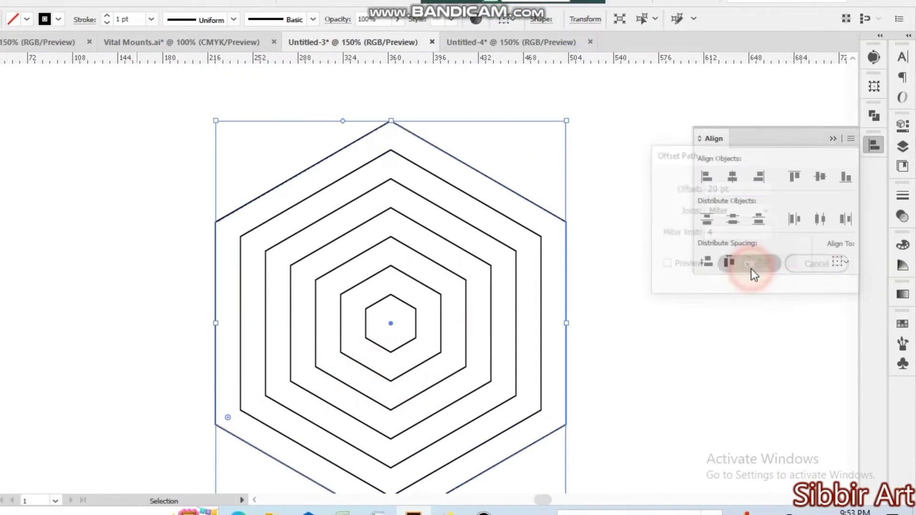
# Offset the outermost path twice more by 20 pt to create the eighth and ninth concentric hexagons.
pyautogui.click(63, 1)
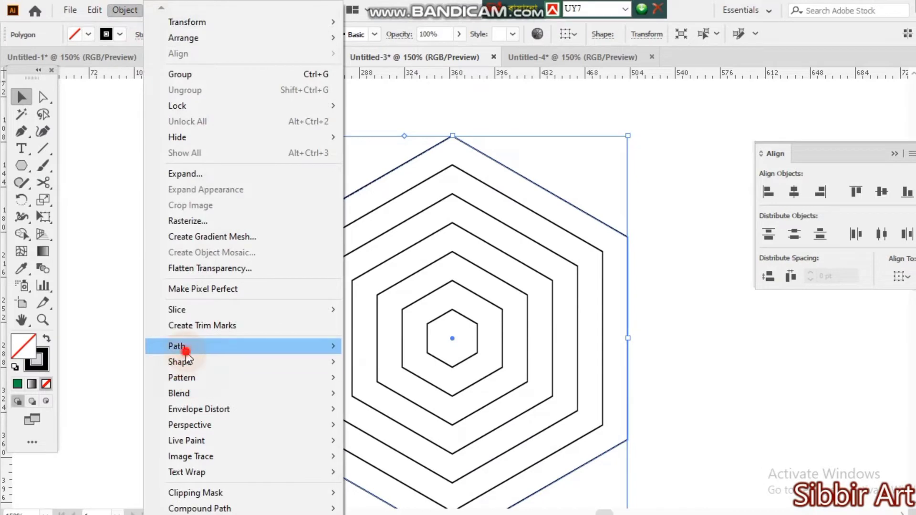
pyautogui.moveTo(186, 351)
pyautogui.click(396, 399)
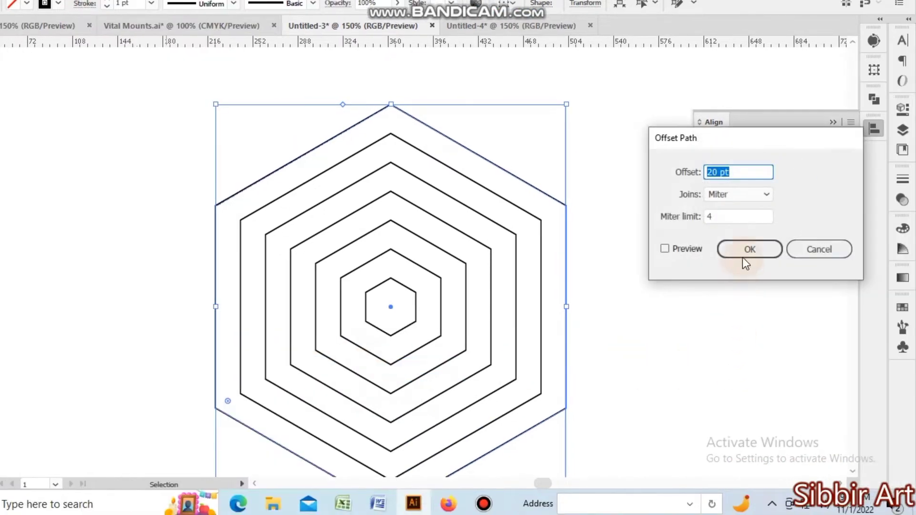
pyautogui.click(745, 261)
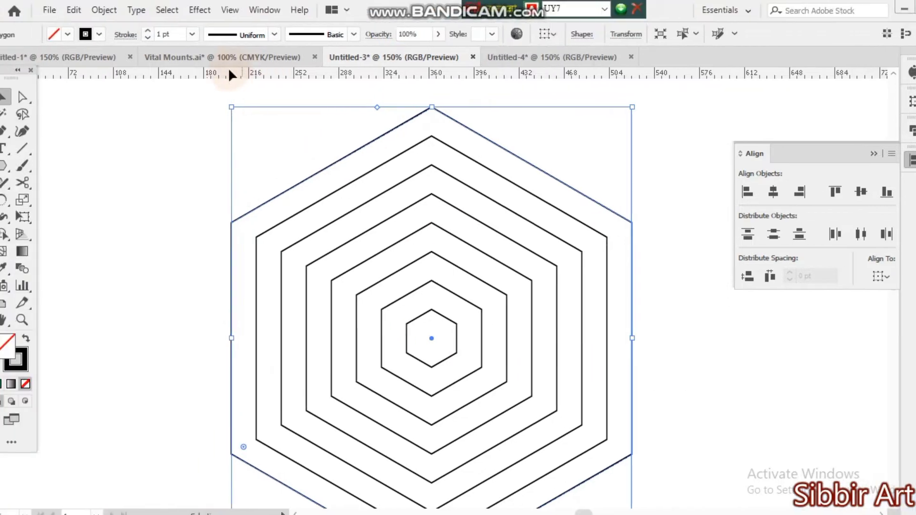
pyautogui.click(125, 8)
pyautogui.moveTo(204, 347)
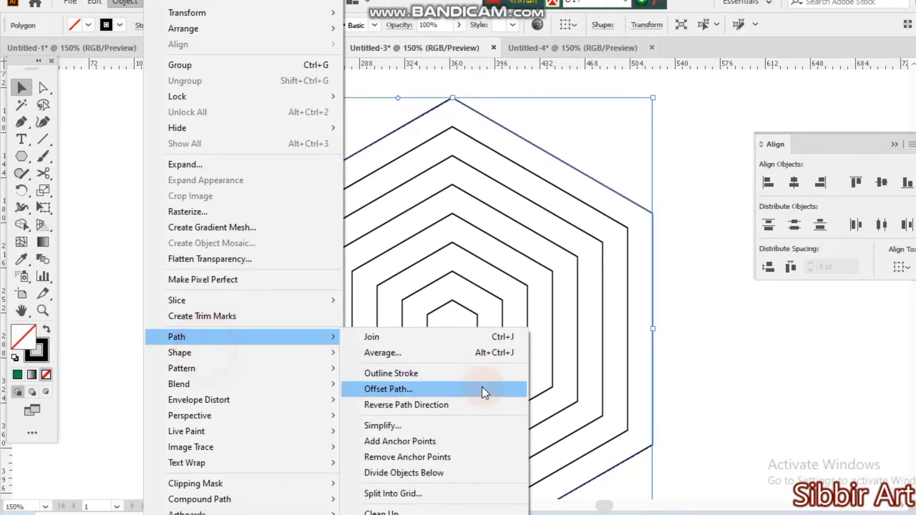
pyautogui.click(396, 389)
pyautogui.click(854, 263)
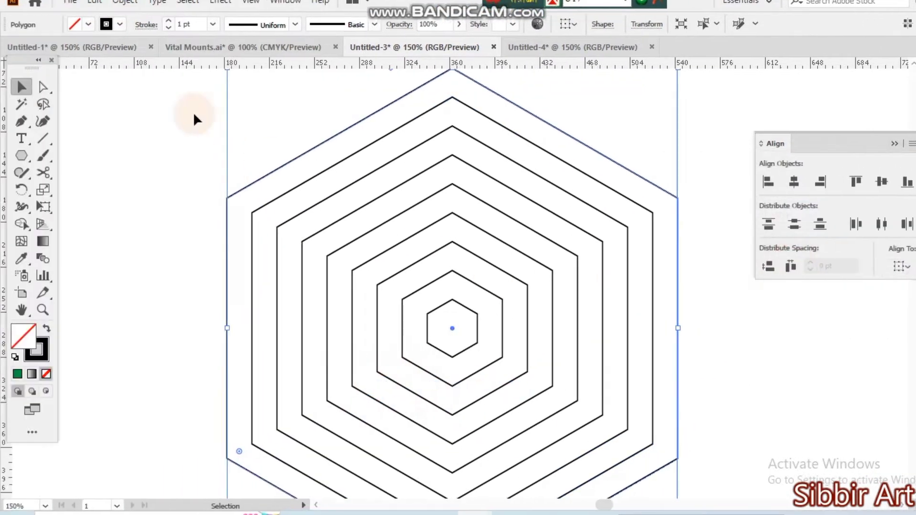
# Create the tenth concentric hexagon by offsetting the outermost path by 20 pt with miter joins.
pyautogui.click(124, 10)
pyautogui.moveTo(198, 347)
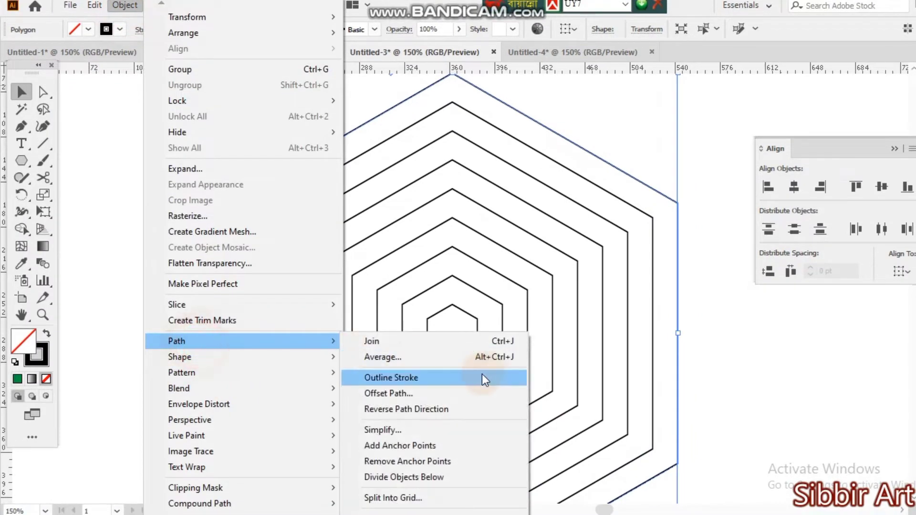
pyautogui.click(406, 391)
pyautogui.click(751, 277)
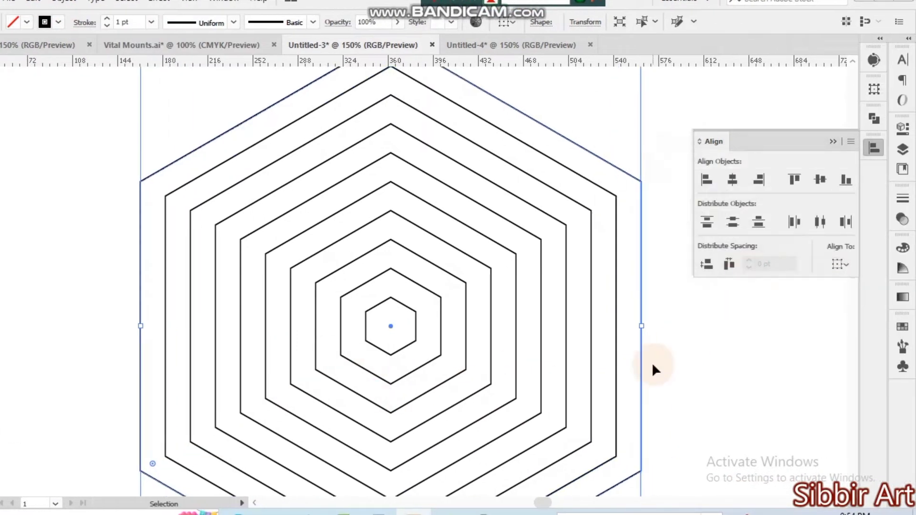
# Select all ten concentric hexagons and move them together toward the center of the artboard.
pyautogui.hotkey('ctrl', '-')
pyautogui.hotkey('ctrl', '-')
pyautogui.click(610, 406)
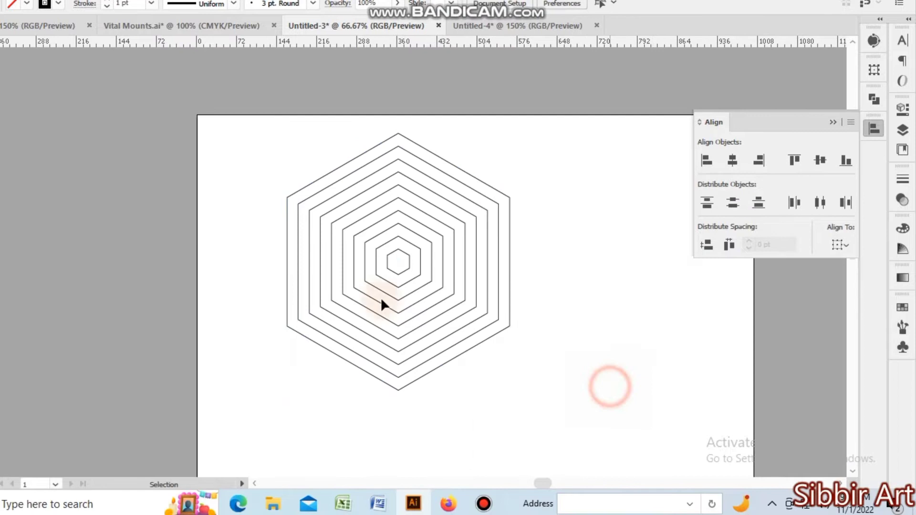
pyautogui.moveTo(215, 156); pyautogui.dragTo(490, 342)
pyautogui.press('space')
pyautogui.moveTo(633, 374); pyautogui.dragTo(482, 304)
pyautogui.click(526, 331)
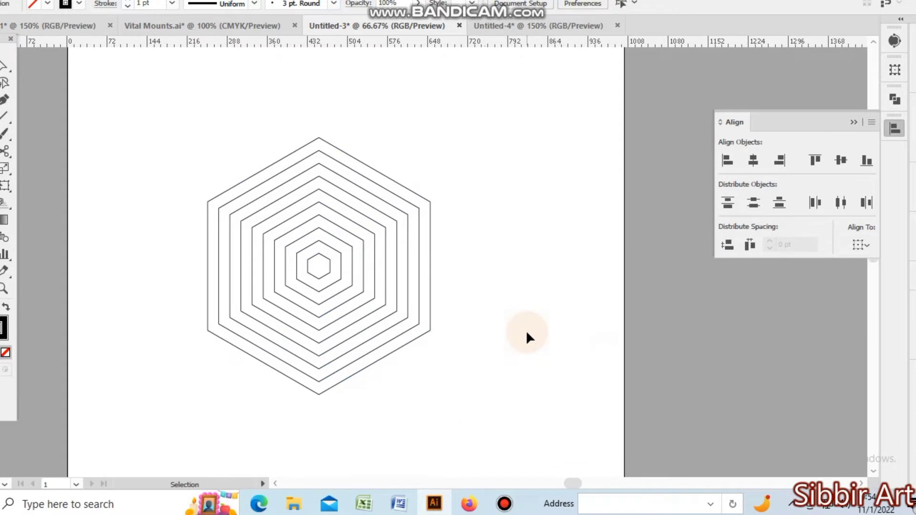
pyautogui.moveTo(159, 97); pyautogui.dragTo(455, 347)
pyautogui.click(495, 380)
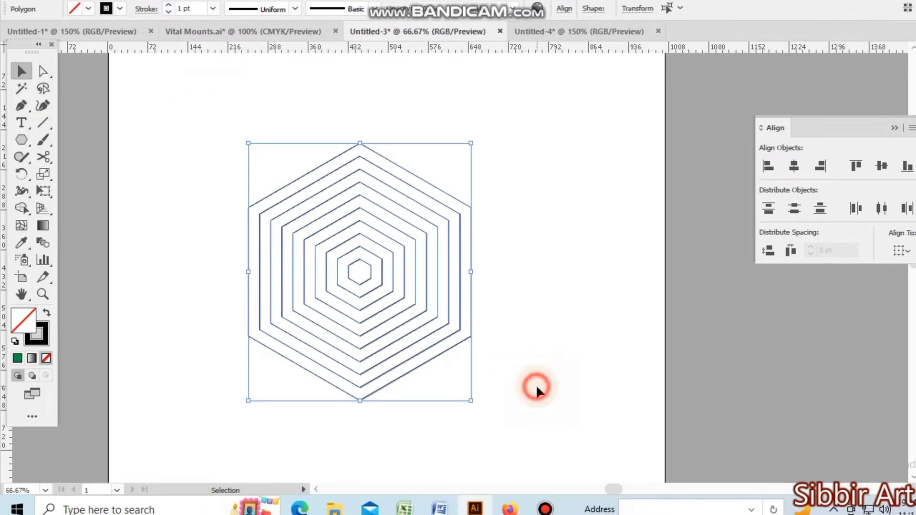
# Draw a vertical line through the middle of the hexagons, extending beyond their upper and lower corners.
pyautogui.click(42, 153)
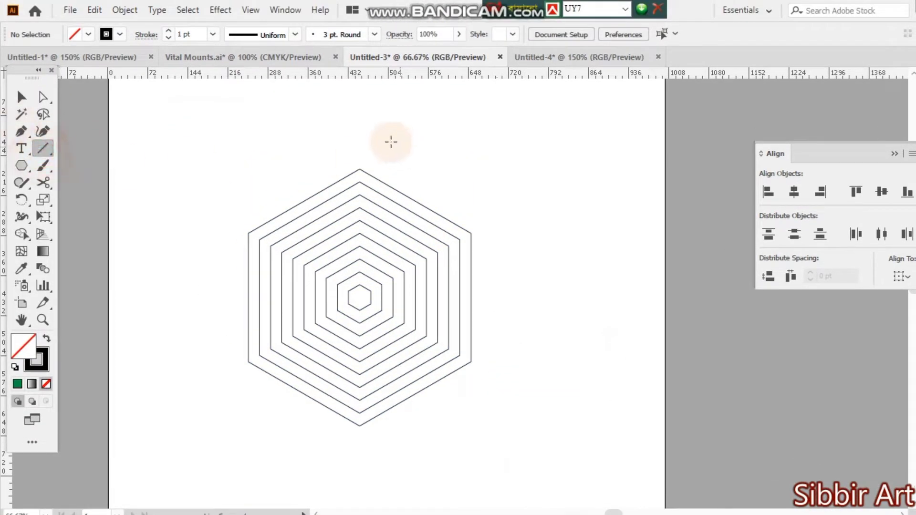
pyautogui.moveTo(358, 132); pyautogui.dragTo(350, 476)
pyautogui.moveTo(351, 442); pyautogui.dragTo(350, 449)
# Center the vertical line horizontally and vertically on the innermost hexagon, using that hexagon as the key object.
pyautogui.click(21, 62)
pyautogui.click(374, 299)
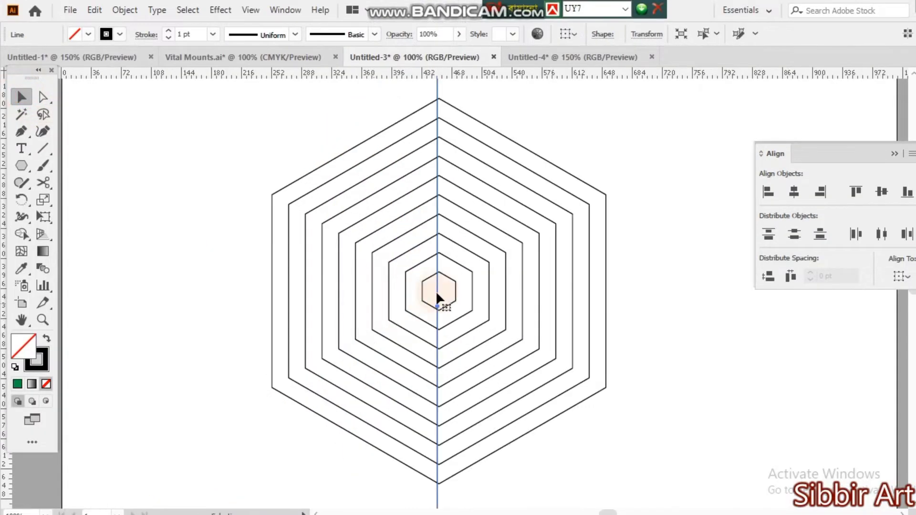
pyautogui.keyDown('shift'); pyautogui.click(448, 282); pyautogui.keyUp('shift')
pyautogui.click(447, 278)
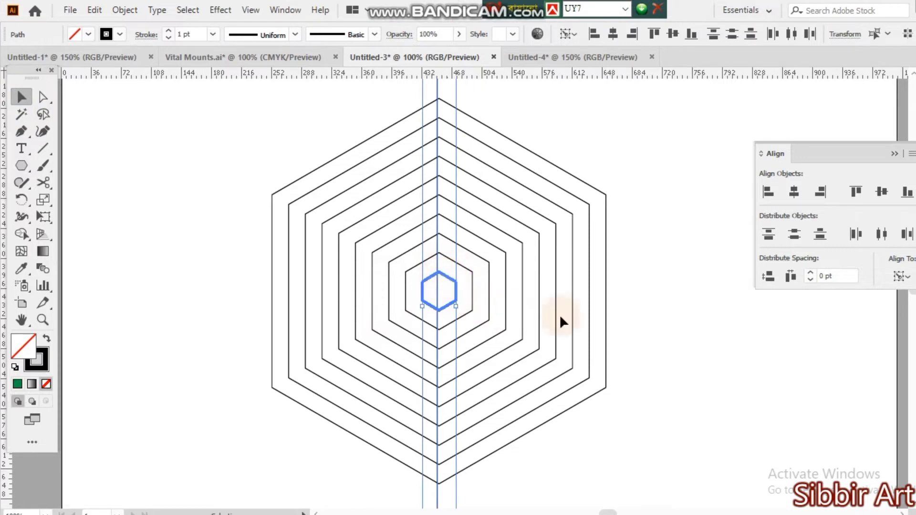
pyautogui.click(732, 192)
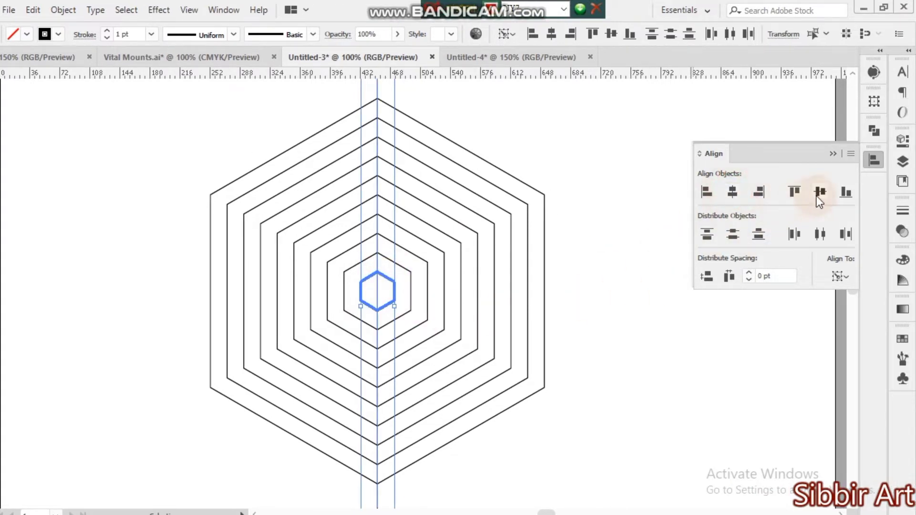
pyautogui.click(818, 193)
pyautogui.click(696, 328)
# Try to place a copy of the centered vertical line on the left edge of the innermost hexagon.
pyautogui.press('z')
pyautogui.click(387, 317)
pyautogui.click(385, 291)
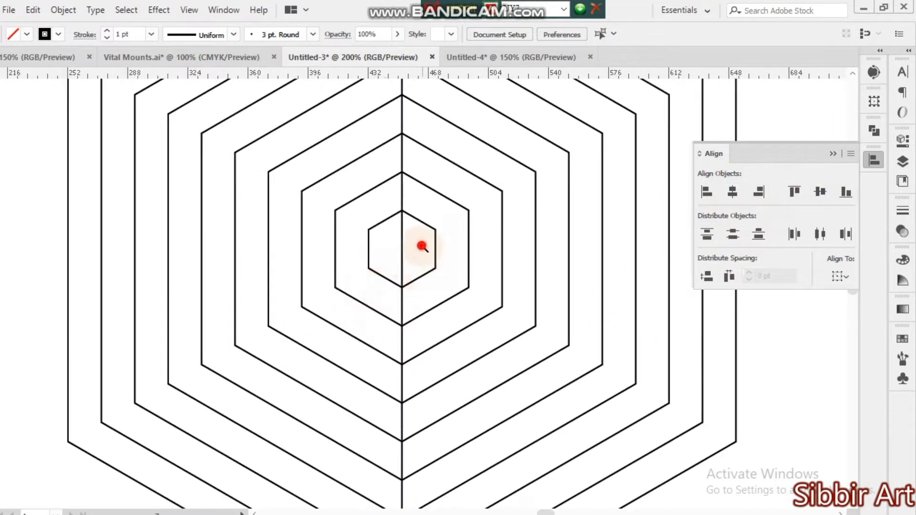
pyautogui.click(421, 245)
pyautogui.click(422, 247)
pyautogui.click(386, 307)
pyautogui.press('v')
pyautogui.moveTo(357, 358); pyautogui.dragTo(274, 337)
pyautogui.press('space')
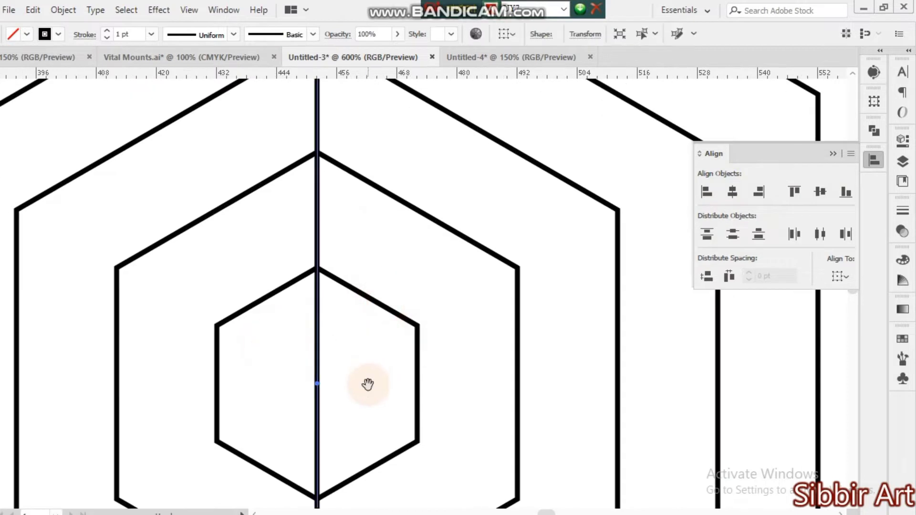
pyautogui.moveTo(367, 384); pyautogui.dragTo(360, 322)
pyautogui.click(289, 171)
pyautogui.moveTo(281, 164); pyautogui.dragTo(342, 178)
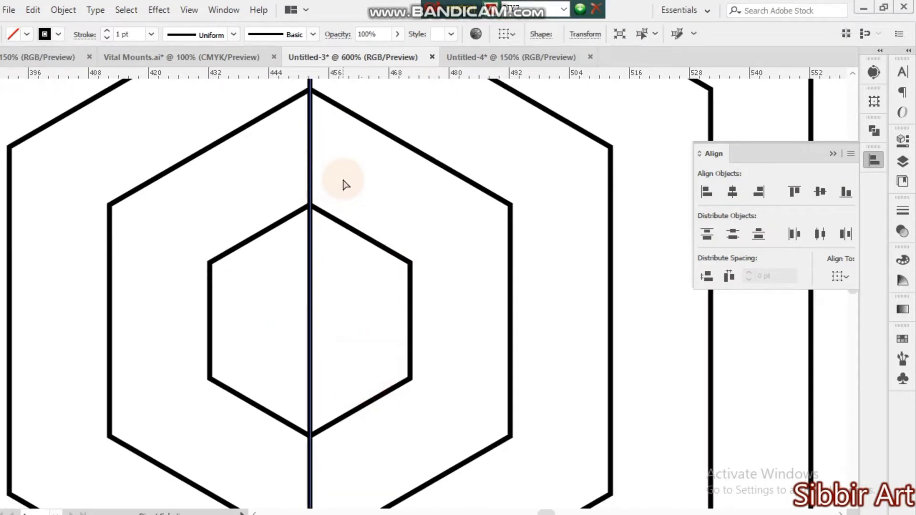
pyautogui.hotkey('ctrl', '-')
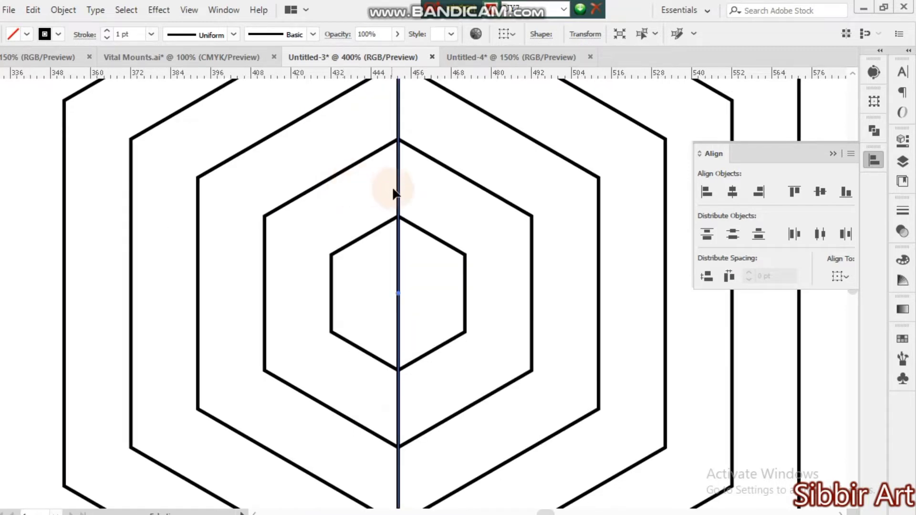
pyautogui.moveTo(401, 192); pyautogui.dragTo(336, 199)
# Switch to outline view, check the copied line against the innermost hexagon's left corner, and delete that copy.
pyautogui.hotkey('ctrl', 'y')
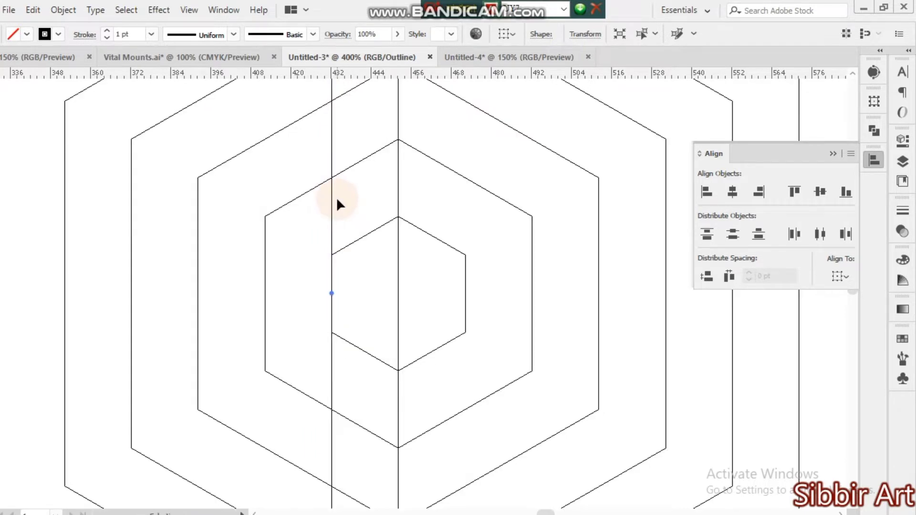
pyautogui.keyDown('ctrl'); pyautogui.click(364, 258); pyautogui.keyUp('ctrl')
pyautogui.keyDown('ctrl'); pyautogui.click(364, 309); pyautogui.keyUp('ctrl')
pyautogui.keyDown('ctrl'); pyautogui.click(383, 317); pyautogui.keyUp('ctrl')
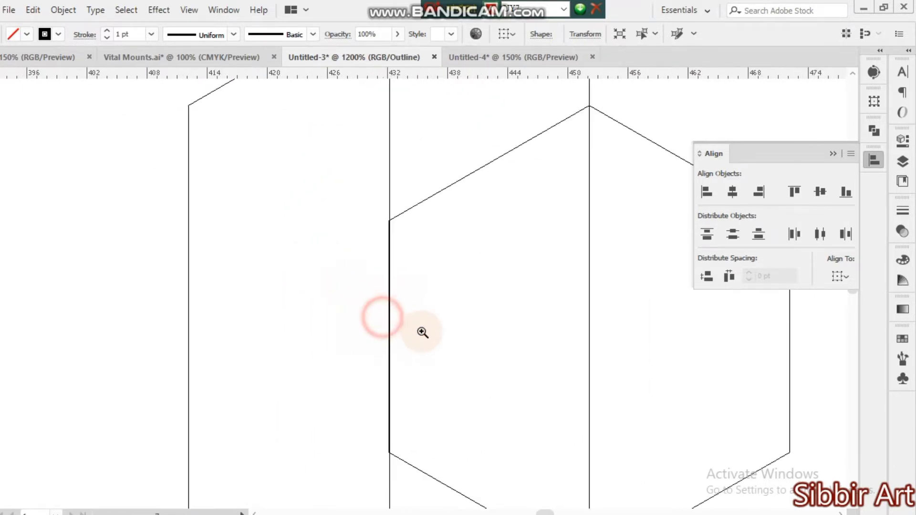
pyautogui.keyDown('ctrl'); pyautogui.click(403, 274); pyautogui.keyUp('ctrl')
pyautogui.keyDown('ctrl'); pyautogui.click(373, 268); pyautogui.keyUp('ctrl')
pyautogui.keyDown('ctrl'); pyautogui.click(388, 270); pyautogui.keyUp('ctrl')
pyautogui.keyDown('ctrl'); pyautogui.click(403, 272); pyautogui.keyUp('ctrl')
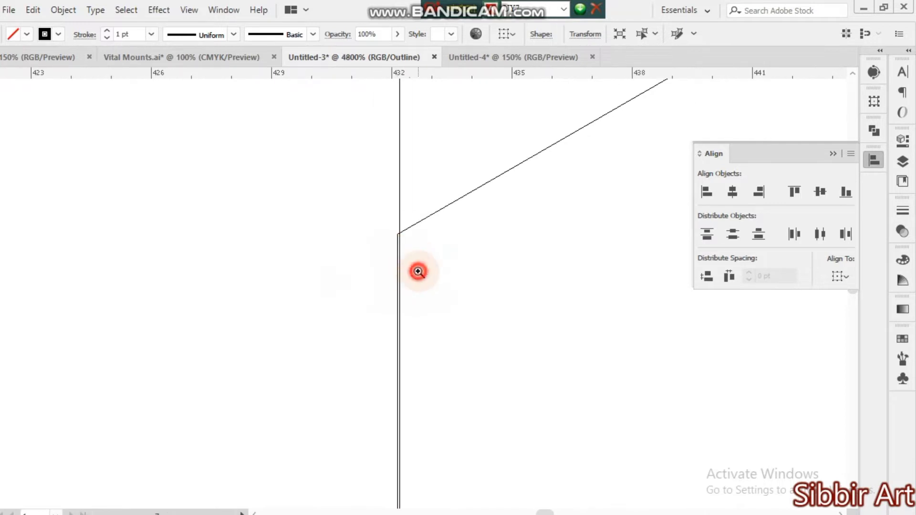
pyautogui.keyDown('ctrl'); pyautogui.click(417, 271); pyautogui.keyUp('ctrl')
pyautogui.press('Delete')
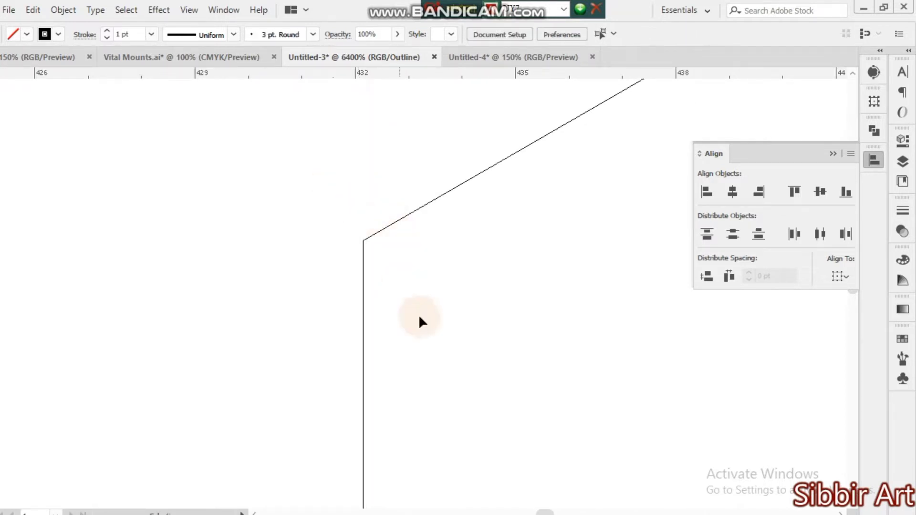
# Duplicate the centered vertical line onto the left edge of the innermost hexagon.
pyautogui.moveTo(515, 331); pyautogui.dragTo(352, 338)
pyautogui.moveTo(579, 311); pyautogui.dragTo(351, 337)
pyautogui.moveTo(487, 364); pyautogui.dragTo(430, 350)
pyautogui.scroll(-1, 348, 355)
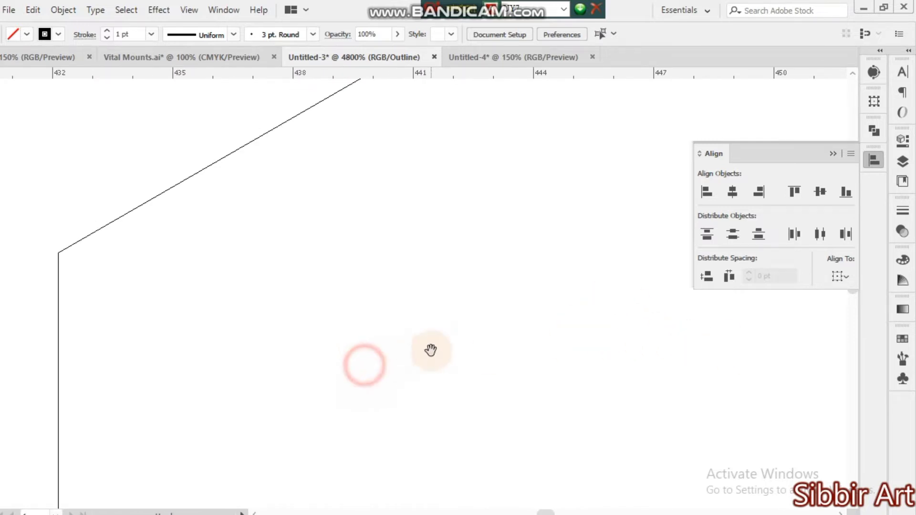
pyautogui.scroll(-1, 431, 353)
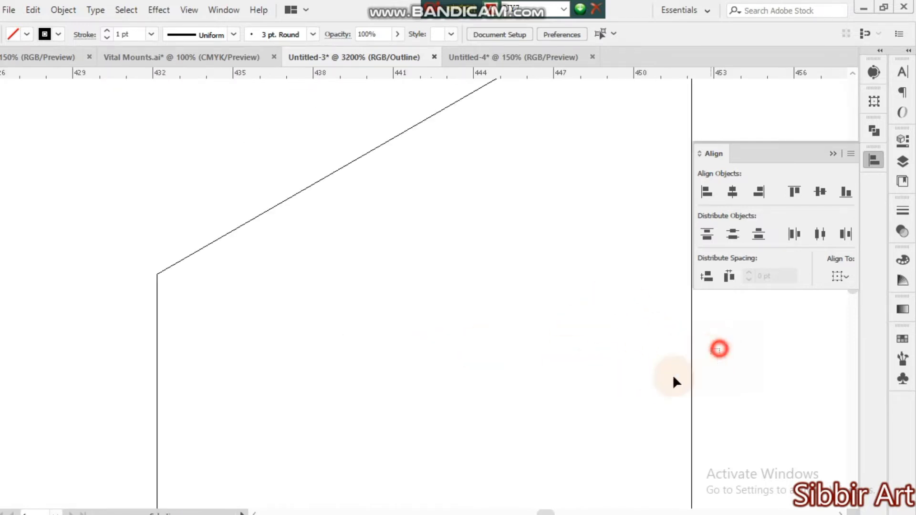
pyautogui.click(692, 353)
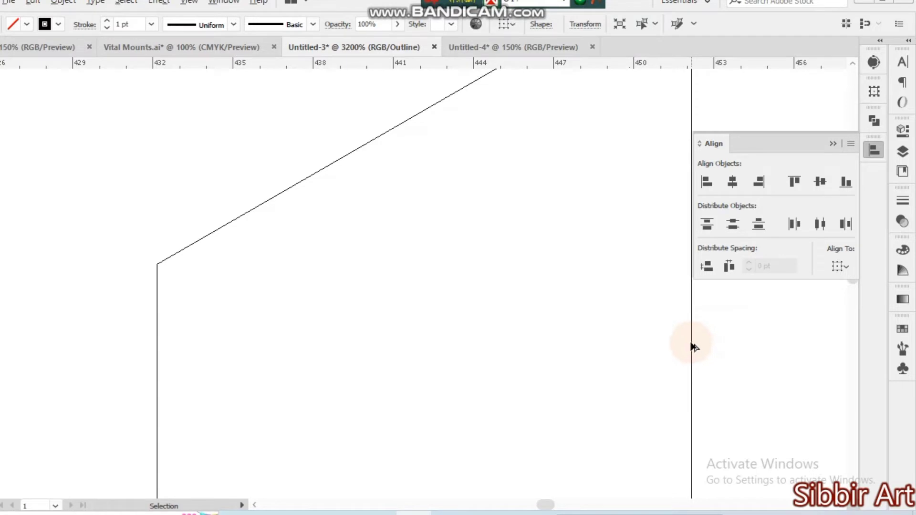
pyautogui.moveTo(692, 342); pyautogui.dragTo(574, 348)
pyautogui.moveTo(646, 77); pyautogui.dragTo(701, 103)
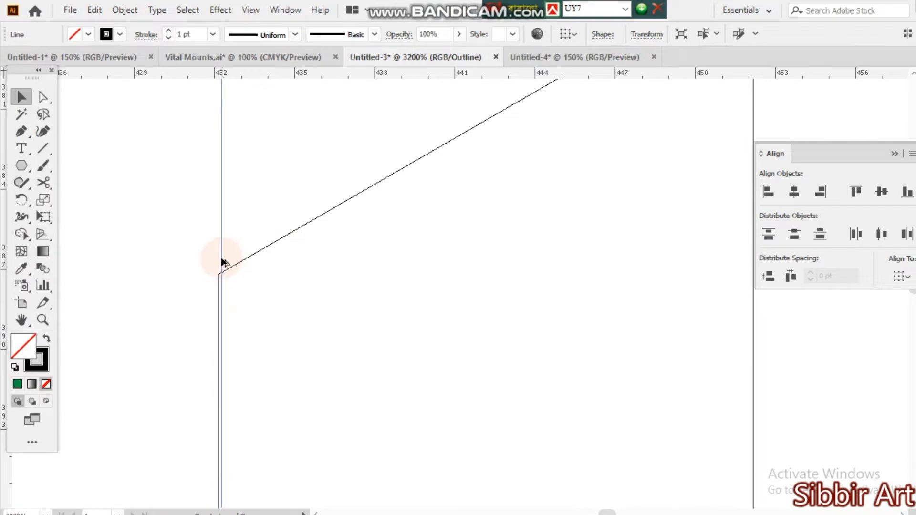
# Repeat the line duplication at the same spacing until every hexagon's left edge carries a vertical line.
pyautogui.press('Delete')
pyautogui.hotkey('ctrl', '-')
pyautogui.hotkey('ctrl', '-')
pyautogui.hotkey('ctrl', '-')
pyautogui.hotkey('ctrl', '-')
pyautogui.hotkey('ctrl', '-')
pyautogui.hotkey('ctrl', '-')
pyautogui.hotkey('ctrl', '-')
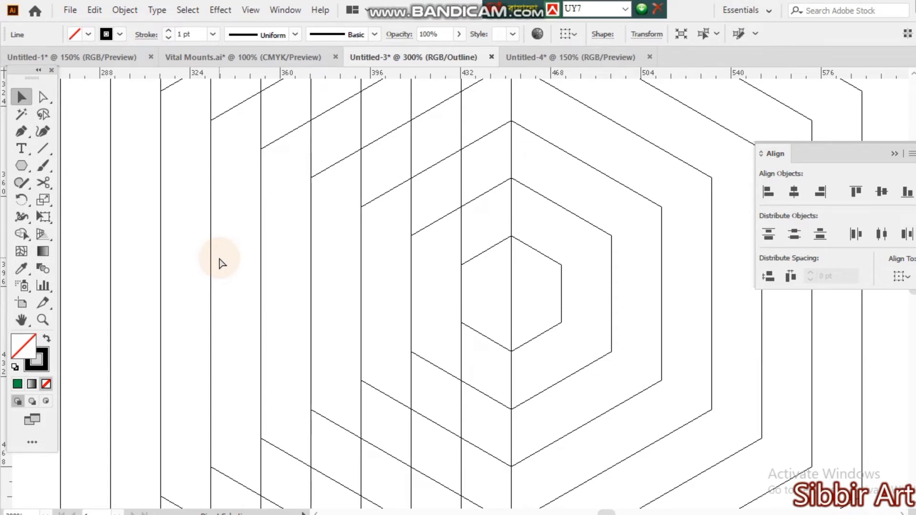
pyautogui.hotkey('ctrl', '-')
pyautogui.hotkey('ctrl', '-')
pyautogui.hotkey('ctrl', '-')
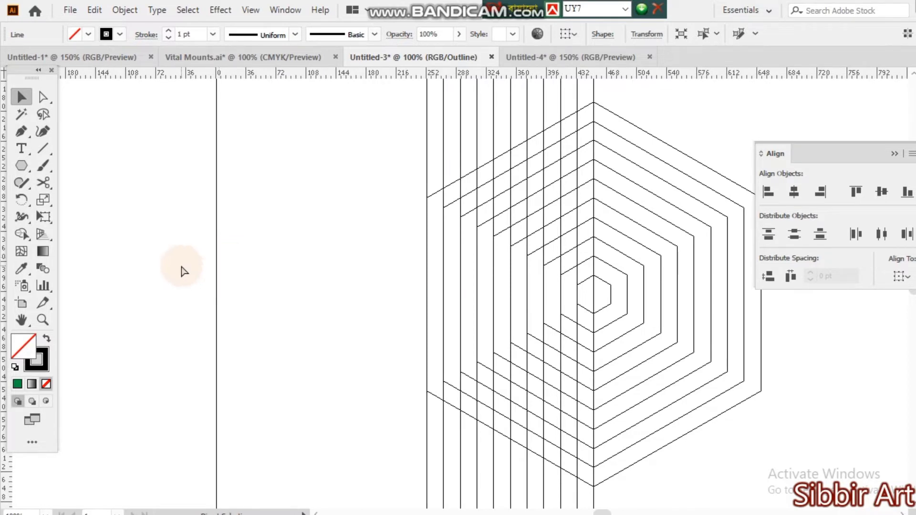
pyautogui.hotkey('ctrl', '-')
pyautogui.moveTo(346, 331); pyautogui.dragTo(245, 307)
# Select the ten copied lines left of the center line and duplicate them onto the hexagons' right edges.
pyautogui.click(236, 145)
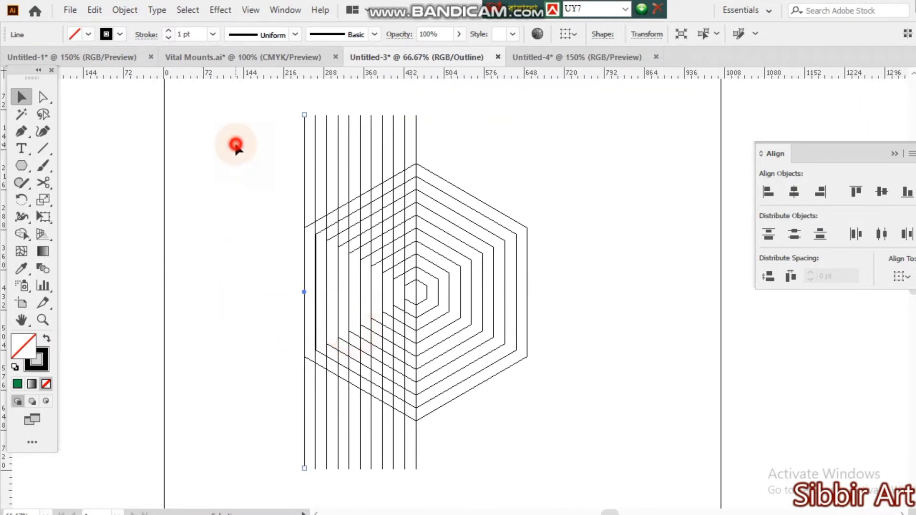
pyautogui.moveTo(231, 87); pyautogui.dragTo(406, 138)
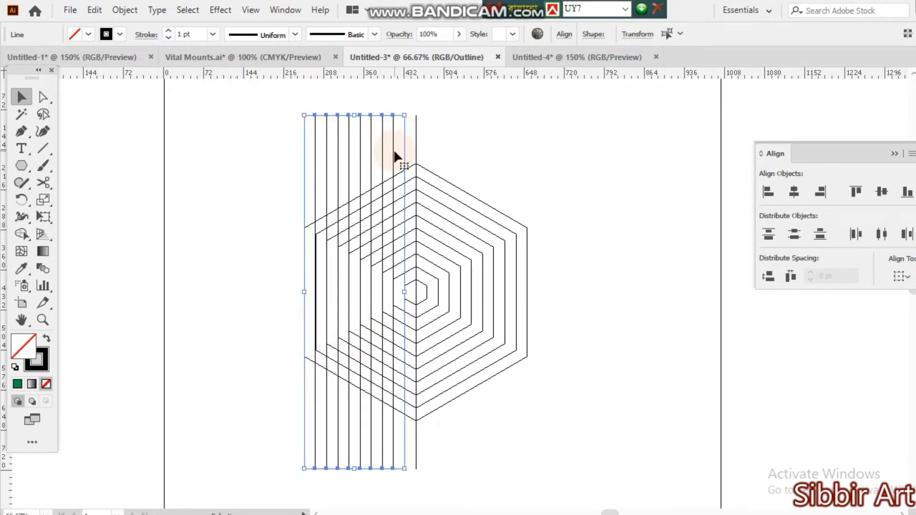
pyautogui.moveTo(394, 151); pyautogui.dragTo(519, 161)
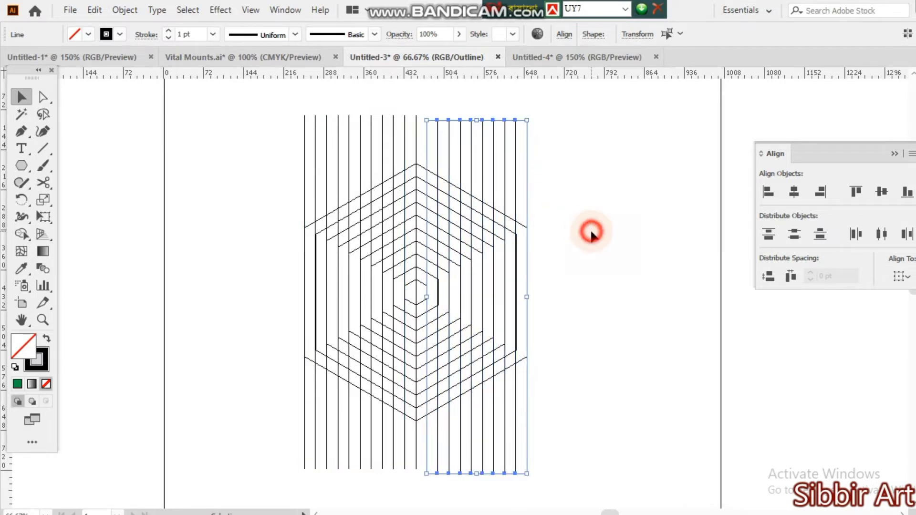
# Align the top ends of all the vertical lines and group them.
pyautogui.moveTo(261, 103); pyautogui.dragTo(553, 150)
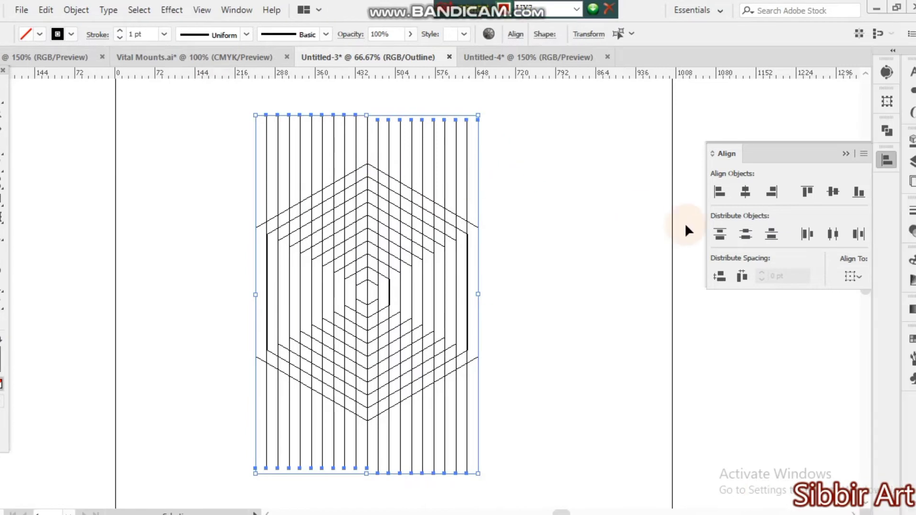
pyautogui.click(855, 191)
pyautogui.rightClick(516, 171)
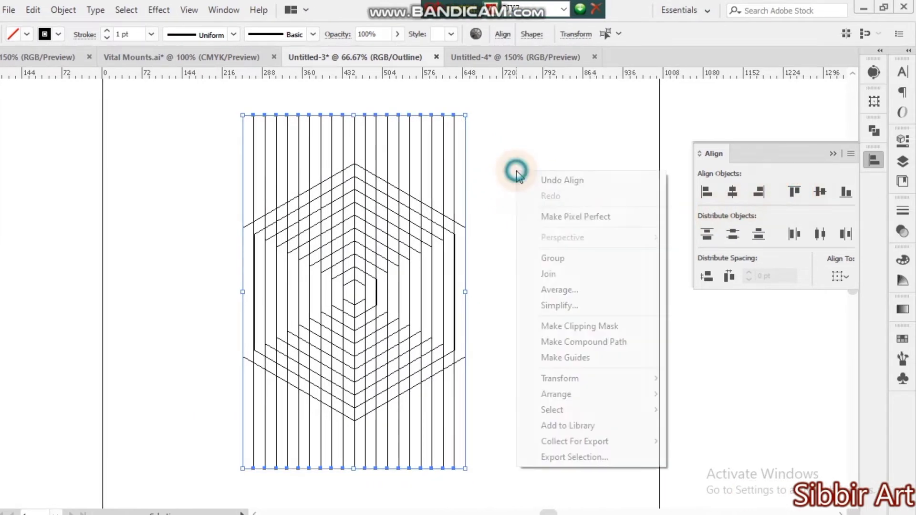
pyautogui.click(574, 268)
pyautogui.click(525, 284)
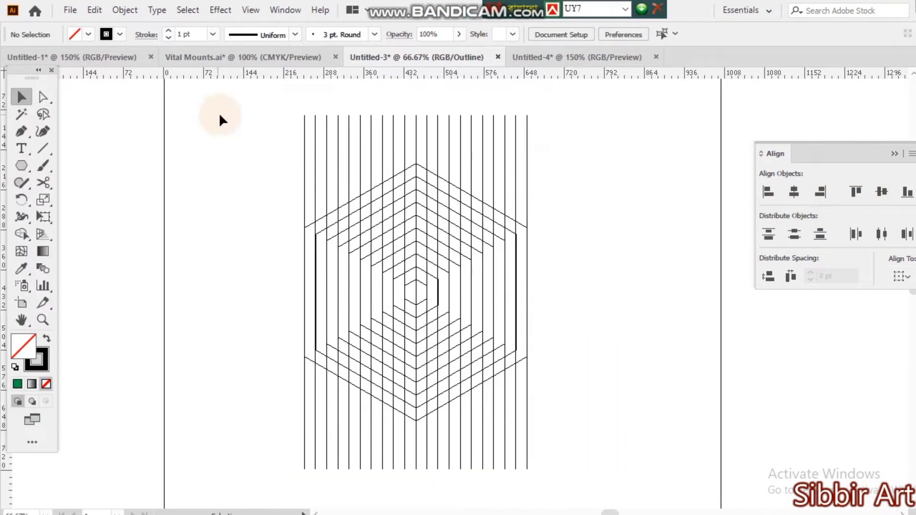
# Create two rotated copies of the vertical line group, each turned a further 60° about its center.
pyautogui.moveTo(190, 116); pyautogui.dragTo(557, 168)
pyautogui.click(189, 98)
pyautogui.moveTo(251, 100); pyautogui.dragTo(550, 123)
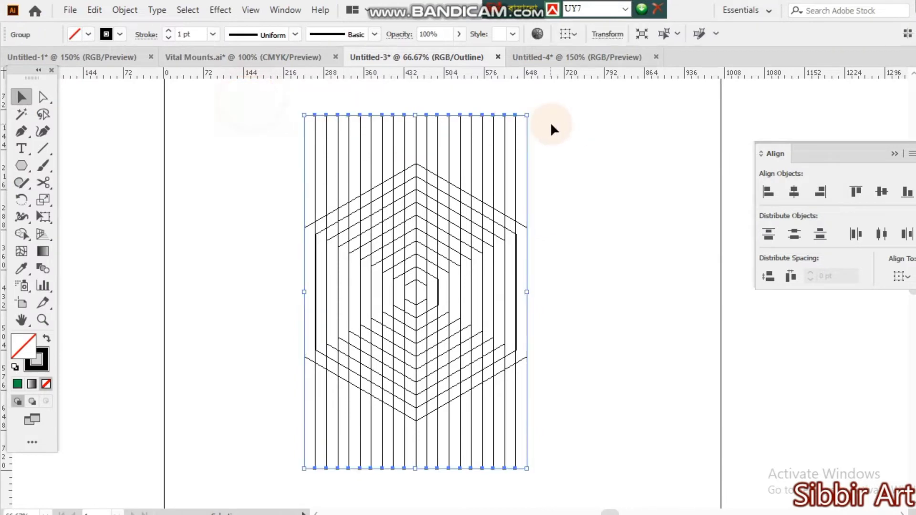
pyautogui.press('r')
pyautogui.press('Return')
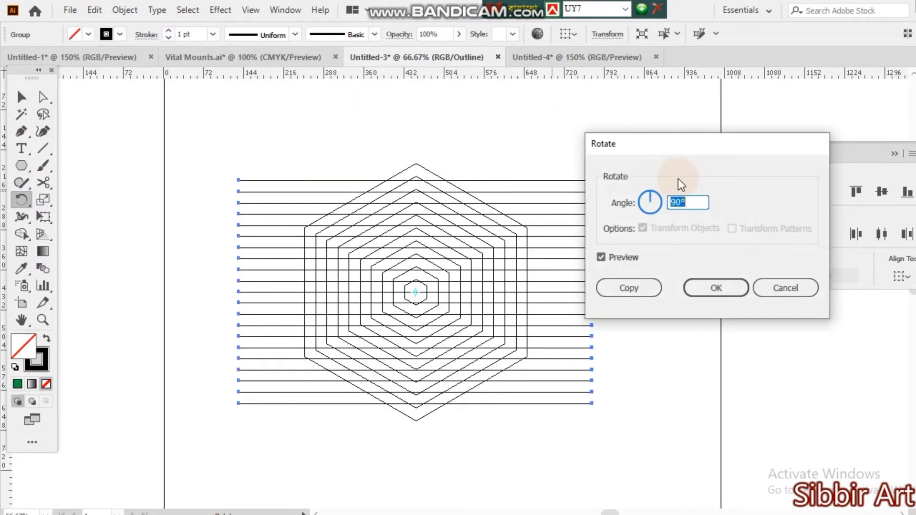
pyautogui.write('60')
pyautogui.click(634, 288)
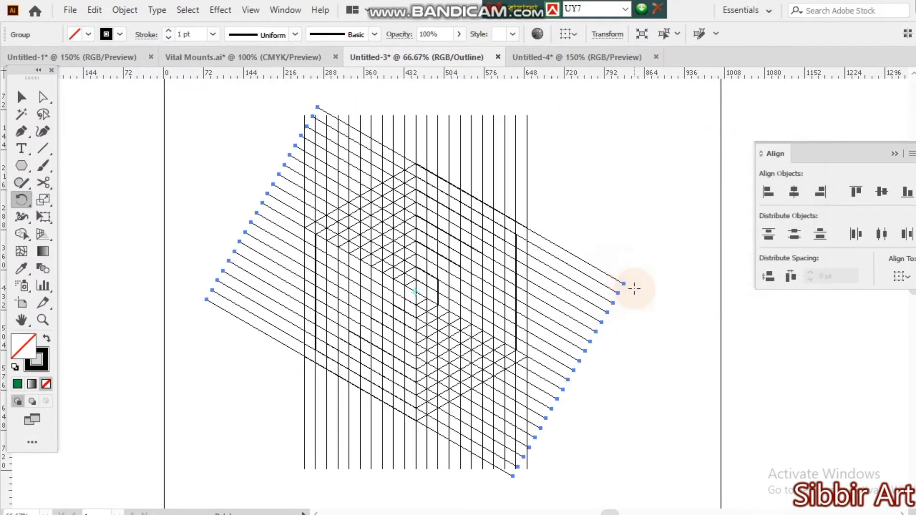
pyautogui.press('Return')
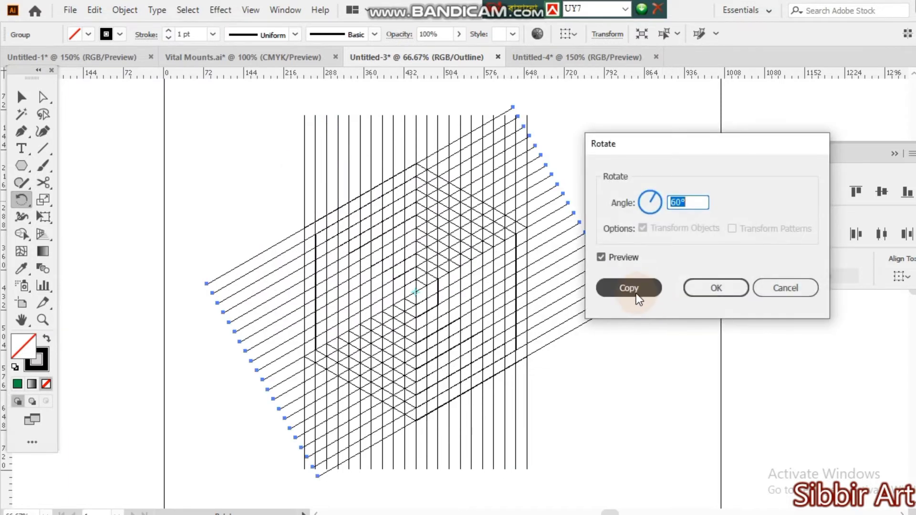
pyautogui.click(636, 290)
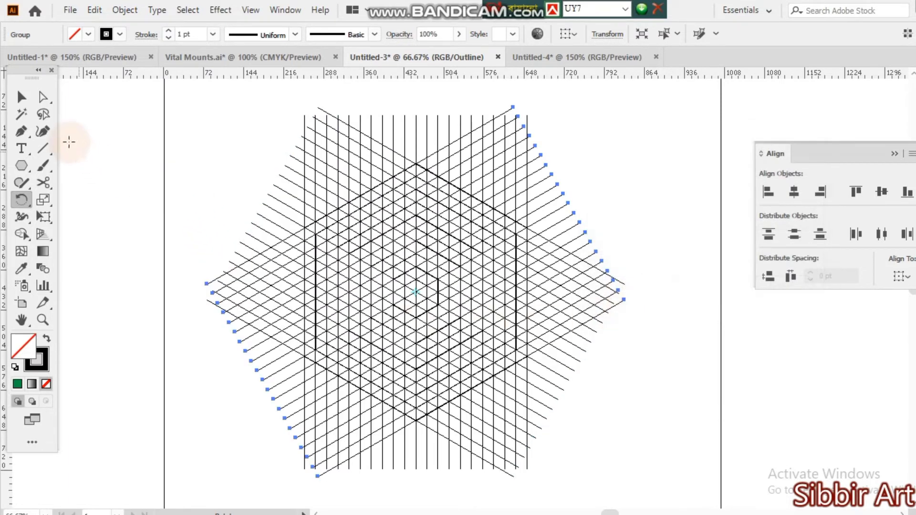
# Select the entire line grid with its hexagons and duplicate it outside the left edge of the artboard.
pyautogui.click(20, 96)
pyautogui.click(218, 152)
pyautogui.moveTo(216, 149); pyautogui.dragTo(619, 373)
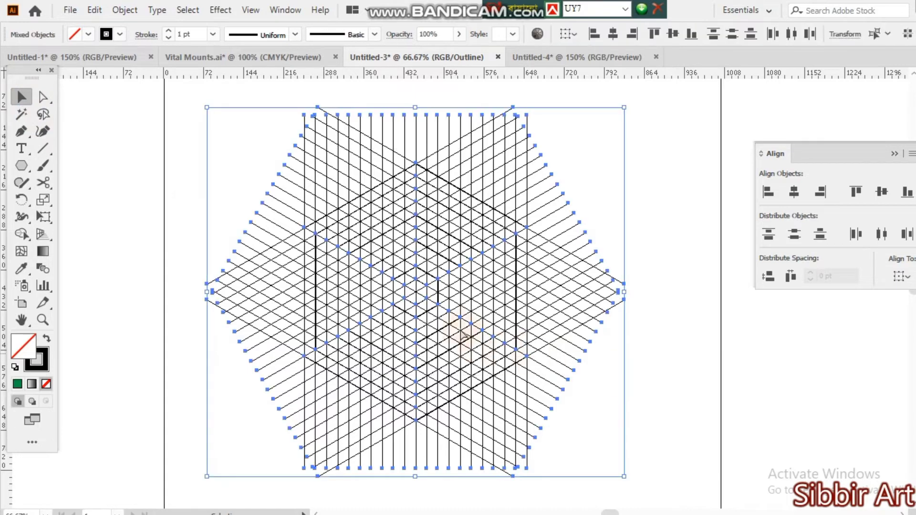
pyautogui.keyDown('ctrl'); pyautogui.click(441, 311); pyautogui.keyUp('ctrl')
pyautogui.keyDown('ctrl'); pyautogui.click(462, 312); pyautogui.keyUp('ctrl')
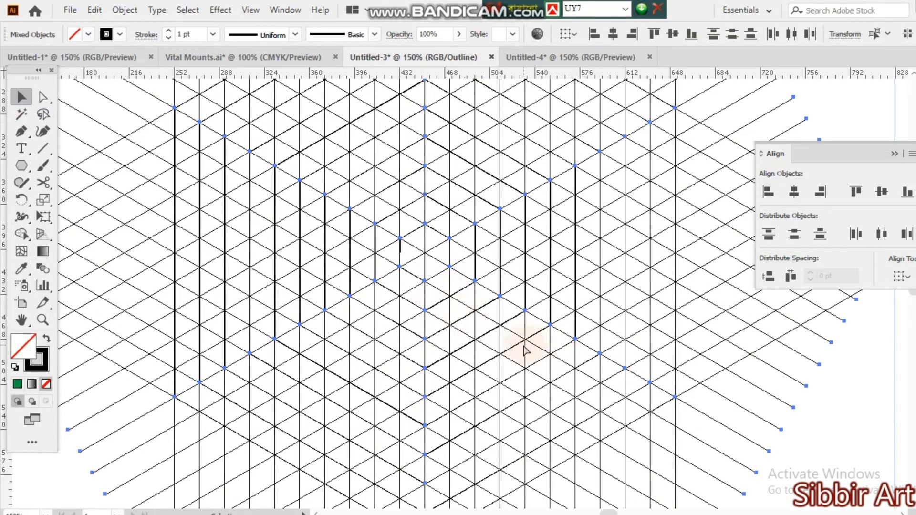
pyautogui.hotkey('ctrl', '-')
pyautogui.hotkey('ctrl', '-')
pyautogui.hotkey('ctrl', '-')
pyautogui.hotkey('ctrl', '-')
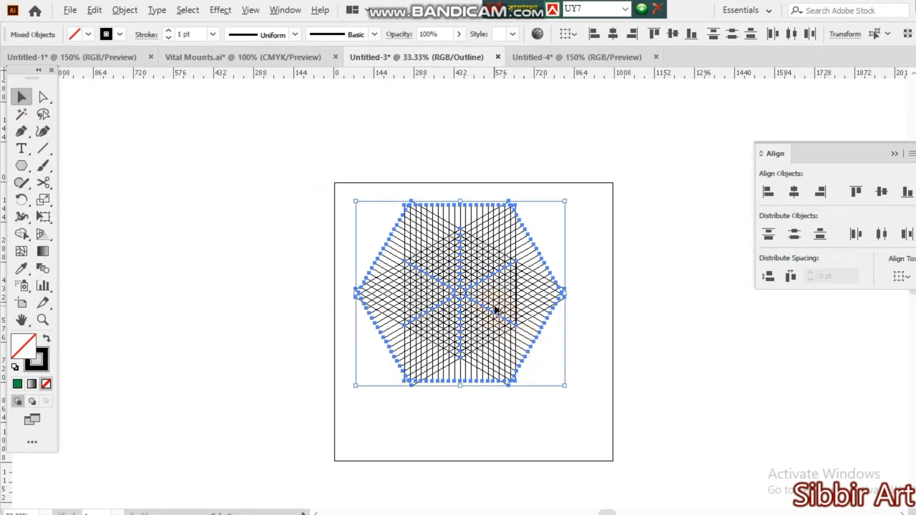
pyautogui.moveTo(495, 310); pyautogui.dragTo(205, 310)
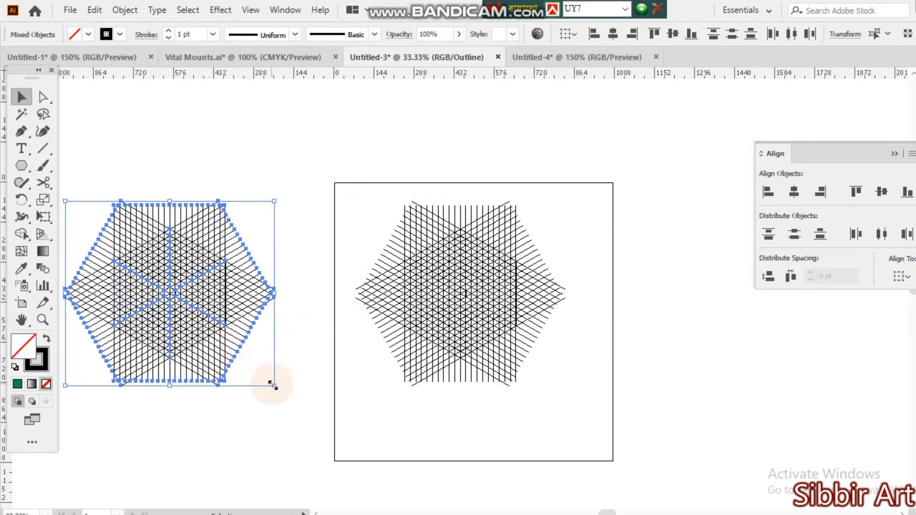
# Scale the grid on the artboard proportionally about its center to roughly half its size.
pyautogui.click(325, 183)
pyautogui.moveTo(326, 136); pyautogui.dragTo(591, 372)
pyautogui.moveTo(461, 204); pyautogui.dragTo(461, 246)
pyautogui.click(534, 351)
# Inspect the scaled grid's intersections up close and switch the artwork back to preview mode.
pyautogui.keyDown('ctrl'); pyautogui.click(481, 305); pyautogui.keyUp('ctrl')
pyautogui.keyDown('ctrl'); pyautogui.click(425, 283); pyautogui.keyUp('ctrl')
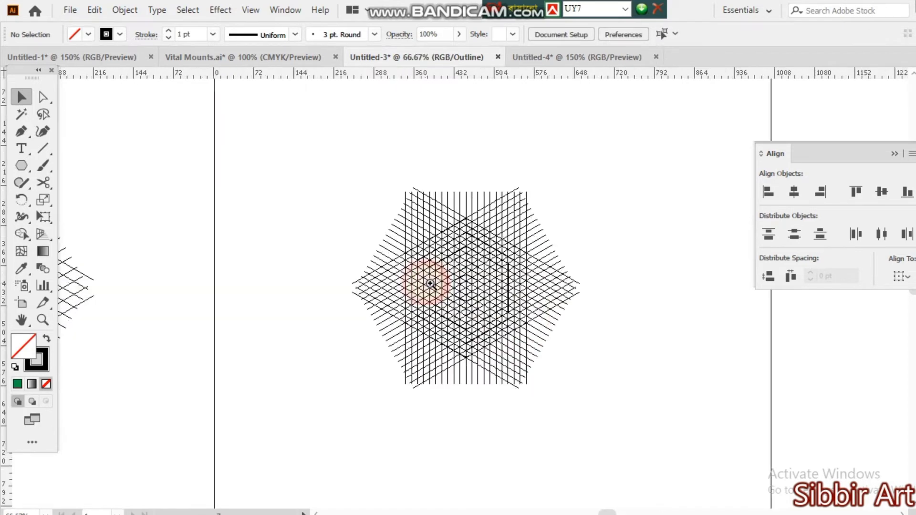
pyautogui.keyDown('ctrl'); pyautogui.click(431, 284); pyautogui.keyUp('ctrl')
pyautogui.keyDown('ctrl'); pyautogui.click(509, 310); pyautogui.keyUp('ctrl')
pyautogui.moveTo(553, 337); pyautogui.dragTo(454, 316)
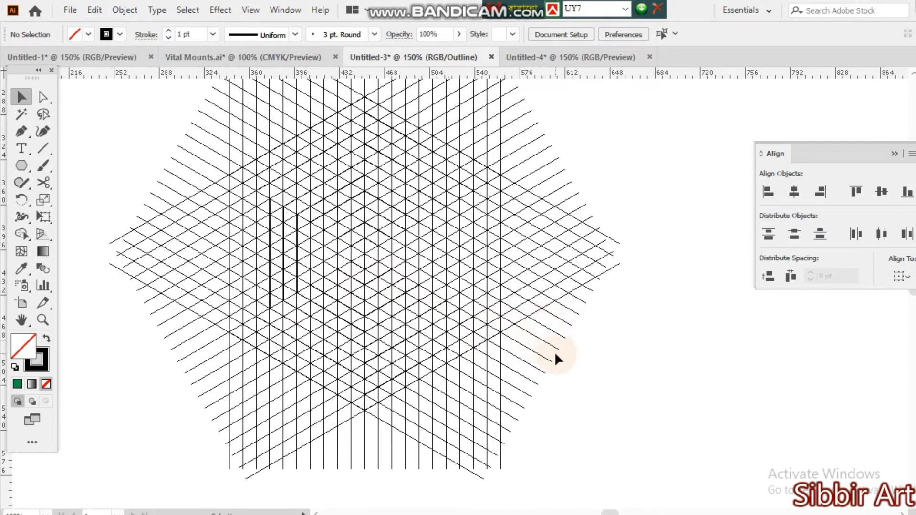
pyautogui.keyDown('ctrl'); pyautogui.click(416, 285); pyautogui.keyUp('ctrl')
pyautogui.moveTo(646, 375); pyautogui.dragTo(536, 349)
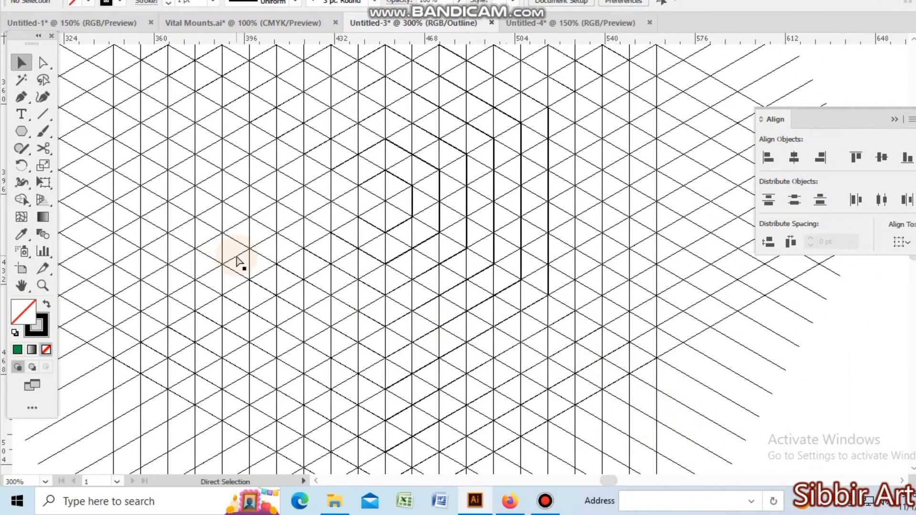
pyautogui.hotkey('ctrl', 't')
pyautogui.hotkey('ctrl', 'y')
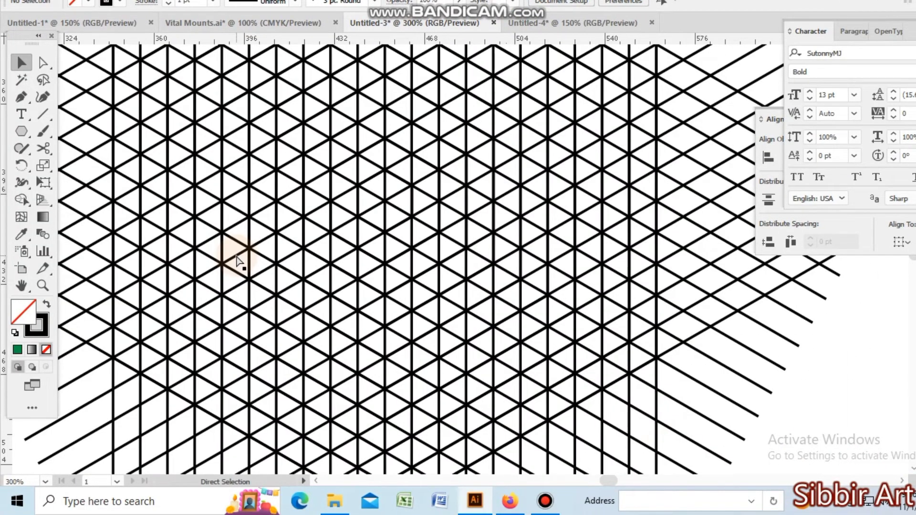
pyautogui.hotkey('ctrl', '-')
pyautogui.hotkey('ctrl', '-')
pyautogui.hotkey('ctrl', '-')
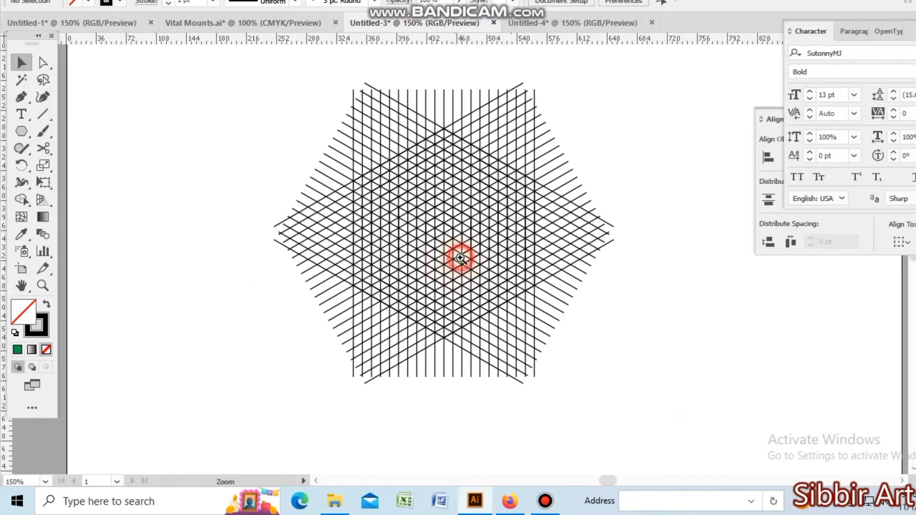
pyautogui.click(454, 264)
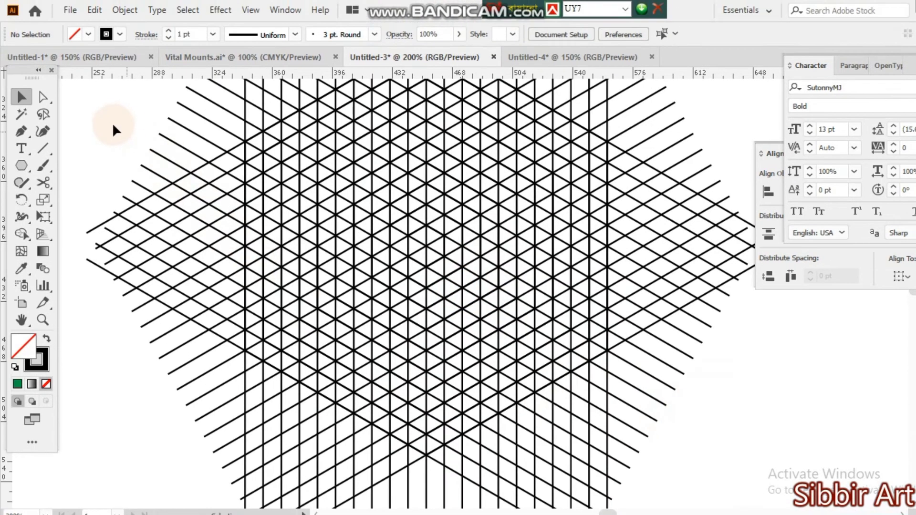
# Select the whole line grid and merge its cells with Shape Builder into the strokes of an angular U-shaped letter.
pyautogui.moveTo(113, 122); pyautogui.dragTo(687, 388)
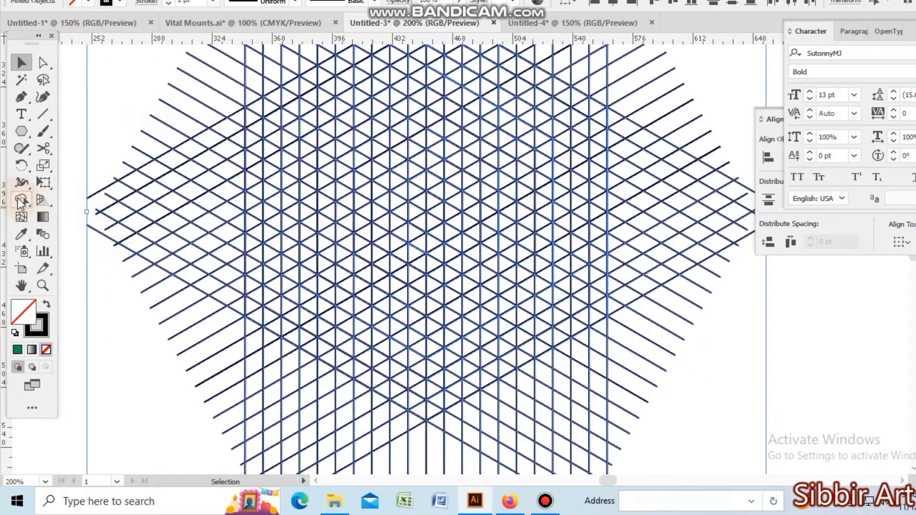
pyautogui.click(19, 201)
pyautogui.hotkey('ctrl', '+')
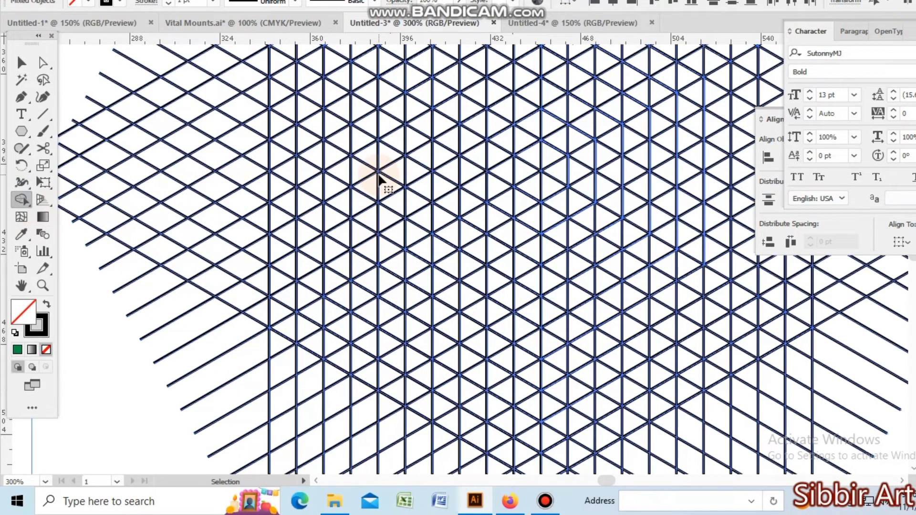
pyautogui.hotkey('ctrl', '-')
pyautogui.hotkey('ctrl', '+')
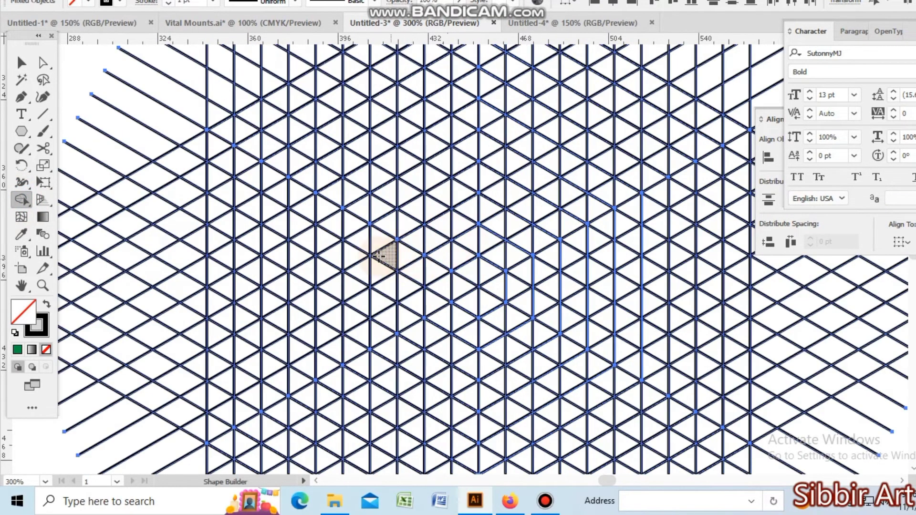
pyautogui.moveTo(358, 241); pyautogui.dragTo(357, 292)
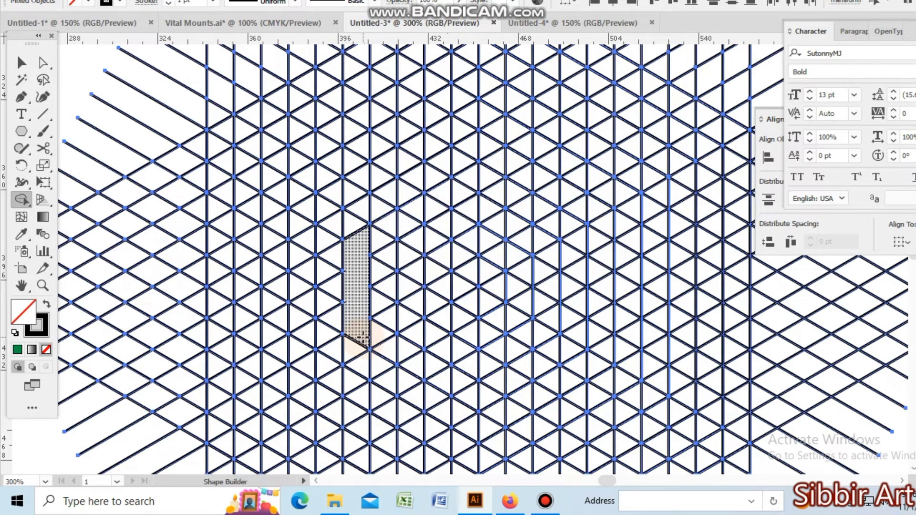
pyautogui.moveTo(362, 337); pyautogui.dragTo(395, 323)
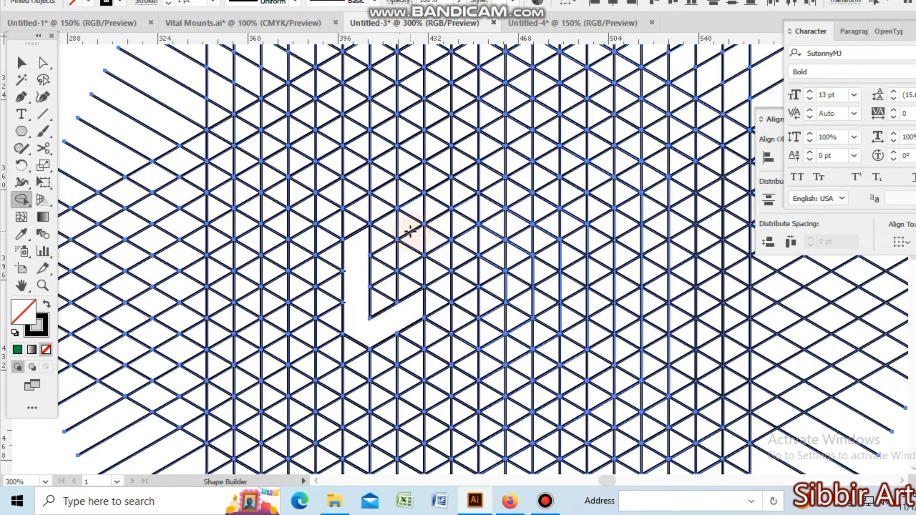
pyautogui.moveTo(405, 222); pyautogui.dragTo(406, 270)
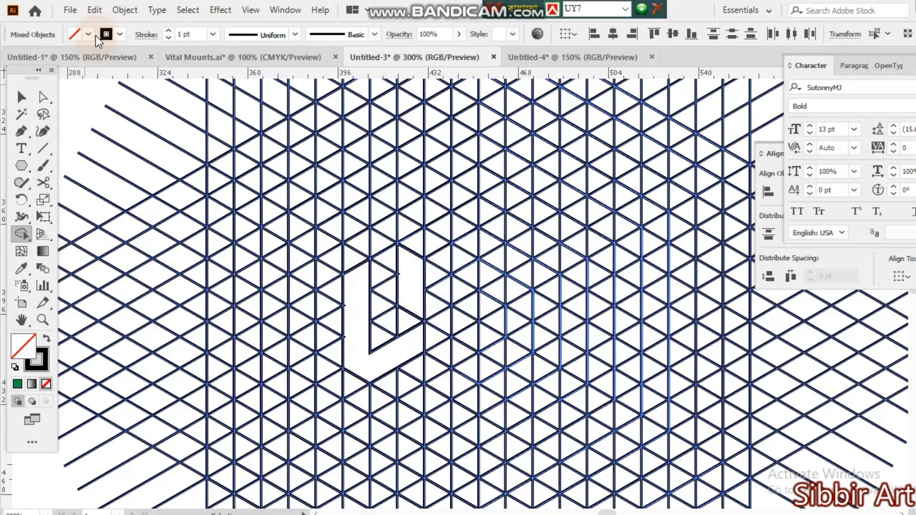
# Set the fill to red and apply it to the pieces of the U-shaped letter with Shape Builder.
pyautogui.click(89, 34)
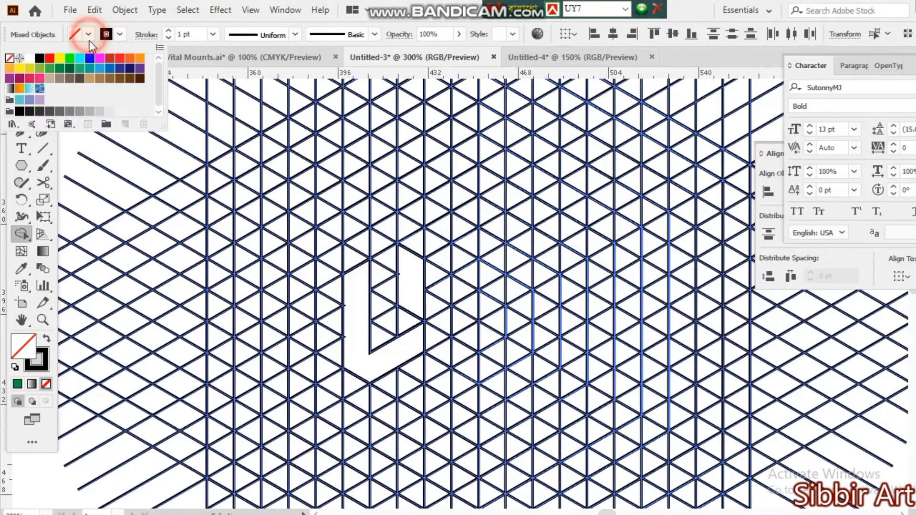
pyautogui.click(110, 58)
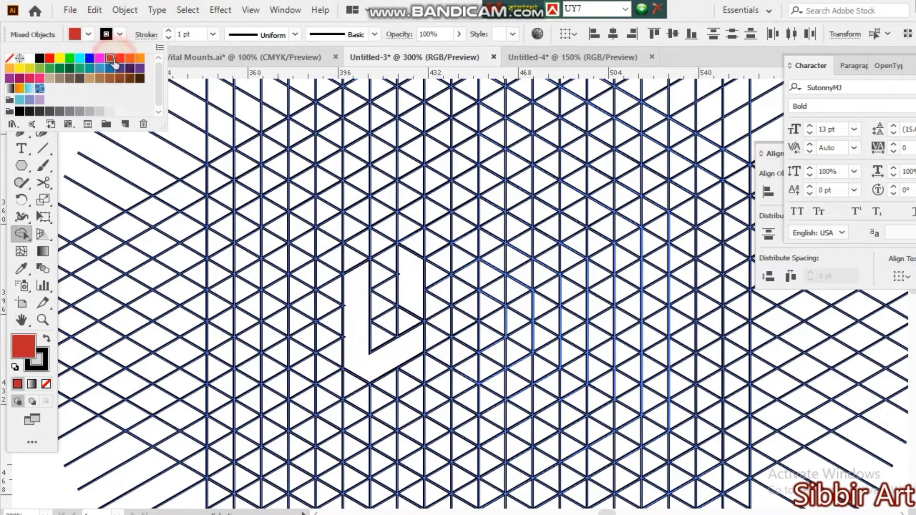
pyautogui.click(406, 291)
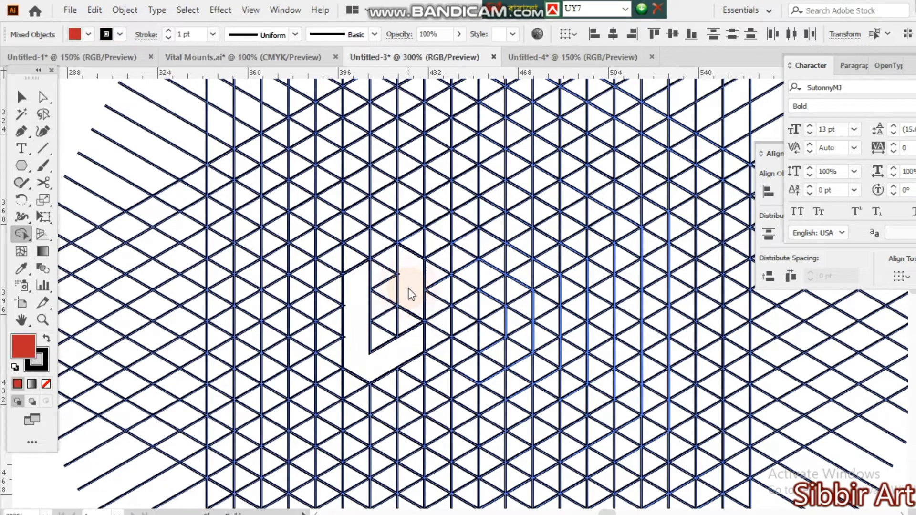
pyautogui.click(408, 286)
pyautogui.click(373, 341)
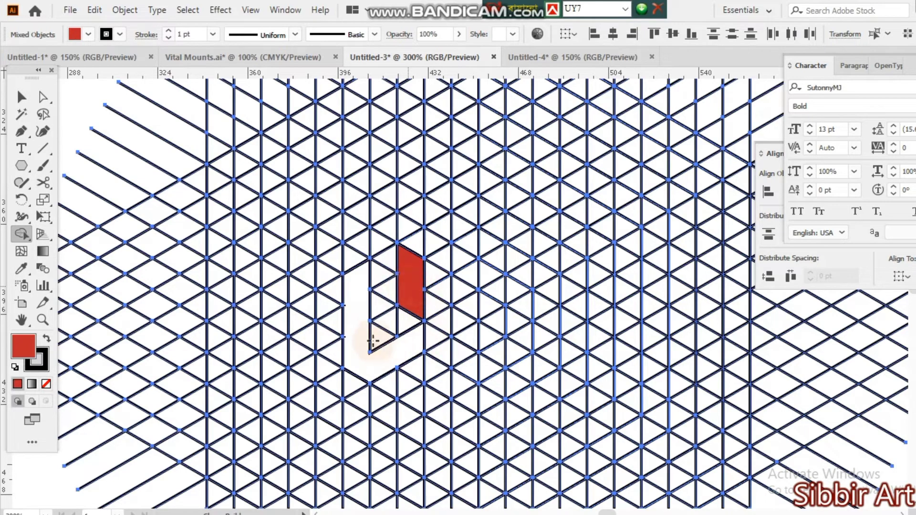
pyautogui.click(359, 336)
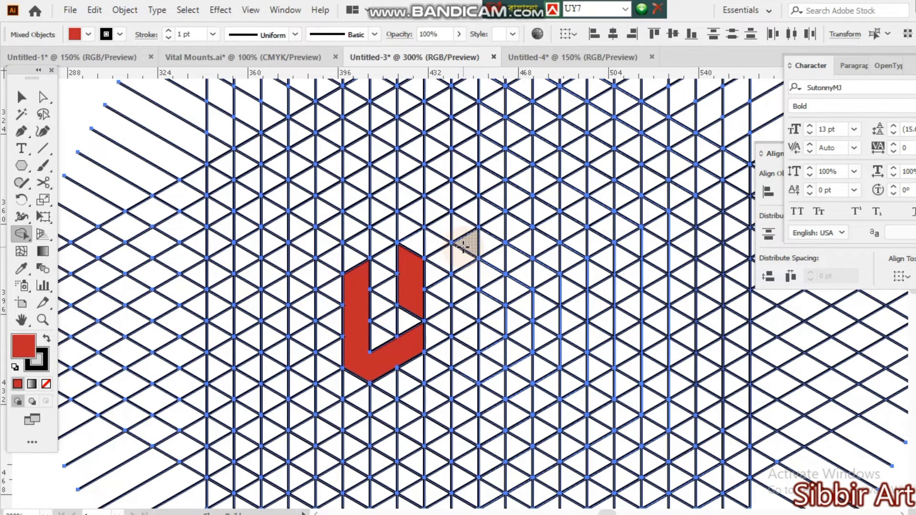
# Merge grid cells beside the U shape into a closed, red-filled angular O with an open centre.
pyautogui.moveTo(464, 245)
pyautogui.mouseDown()
pyautogui.moveTo(465, 346)
pyautogui.moveTo(486, 249)
pyautogui.mouseUp()
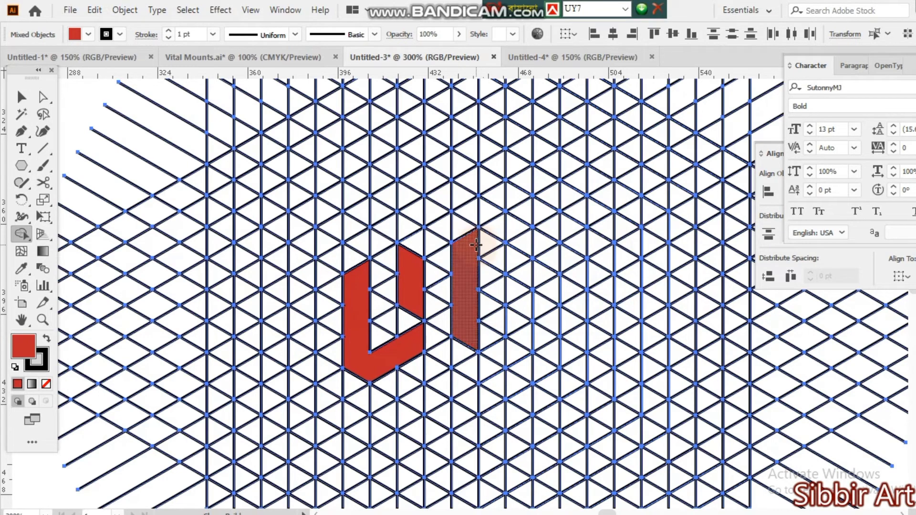
pyautogui.moveTo(475, 245)
pyautogui.mouseDown()
pyautogui.moveTo(496, 229)
pyautogui.moveTo(513, 231)
pyautogui.moveTo(526, 337)
pyautogui.mouseUp()
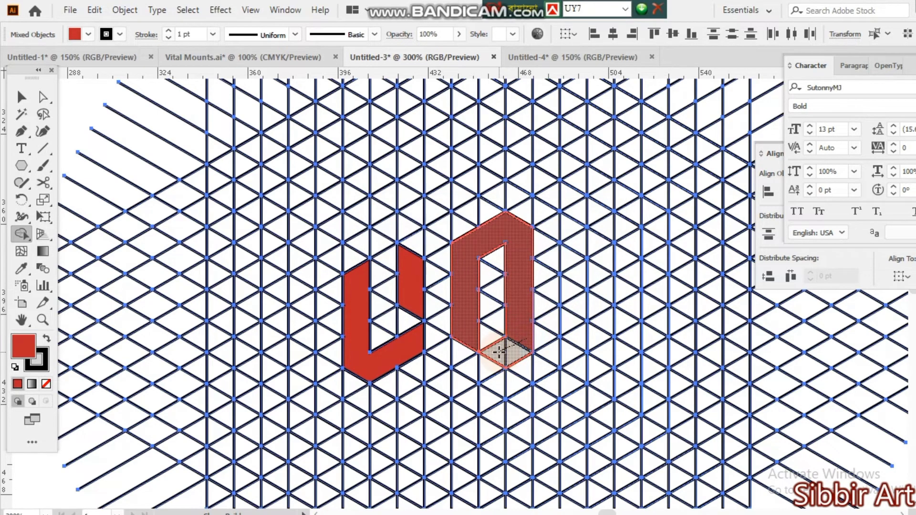
pyautogui.click(501, 352)
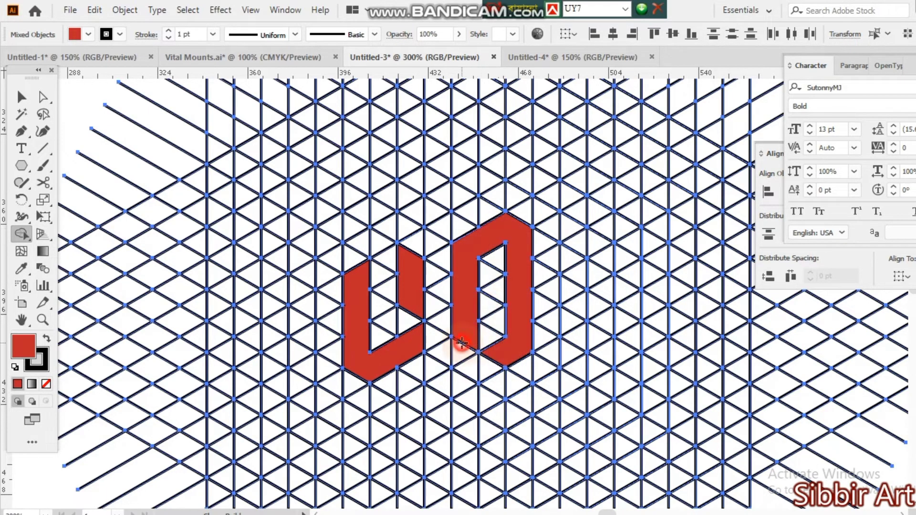
pyautogui.click(490, 364)
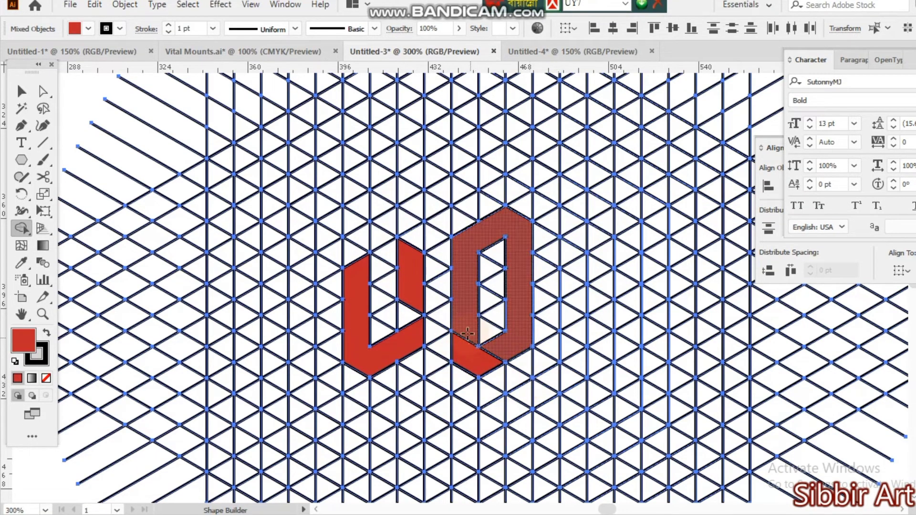
pyautogui.moveTo(467, 332)
pyautogui.mouseDown()
pyautogui.moveTo(501, 361)
pyautogui.moveTo(477, 365)
pyautogui.mouseUp()
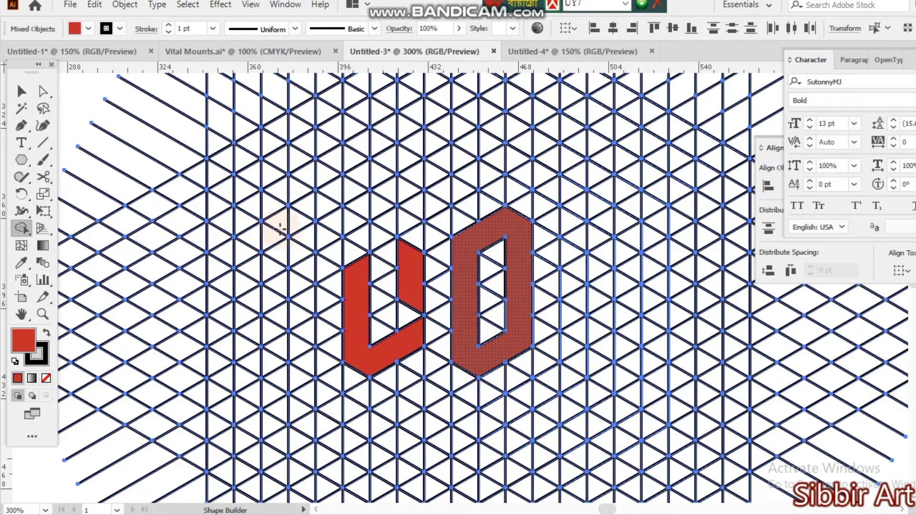
# Merge grid cells beside the O into a red-filled angular N shape with two legs and a slanted top, and deselect the artwork.
pyautogui.hscroll(5, 582, 333)
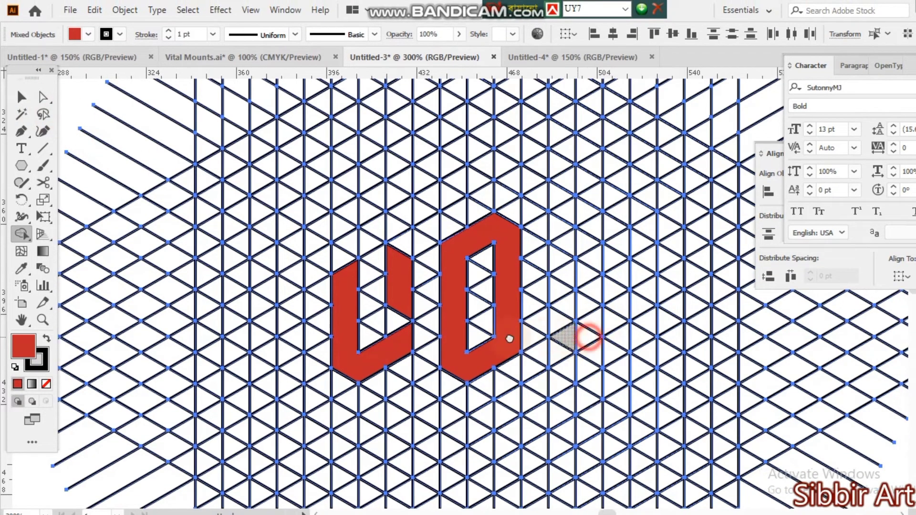
pyautogui.moveTo(436, 227); pyautogui.dragTo(439, 342)
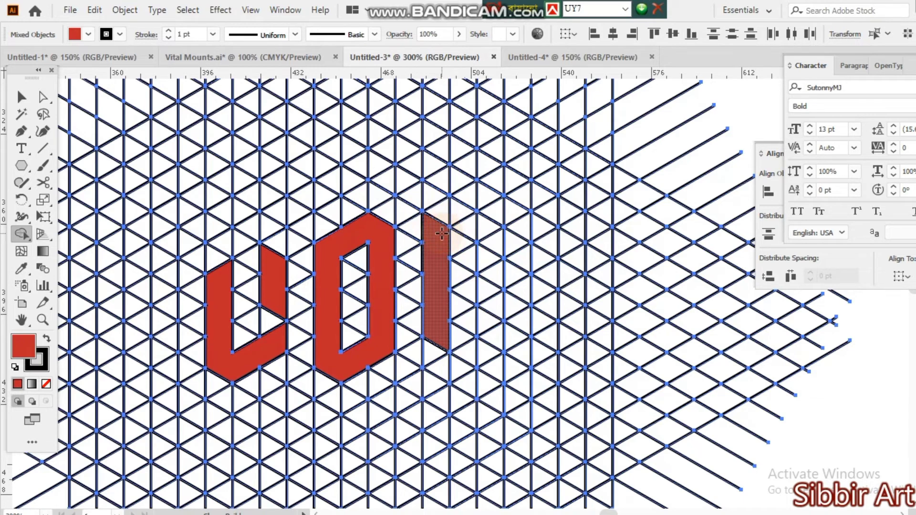
pyautogui.moveTo(442, 234); pyautogui.dragTo(483, 257)
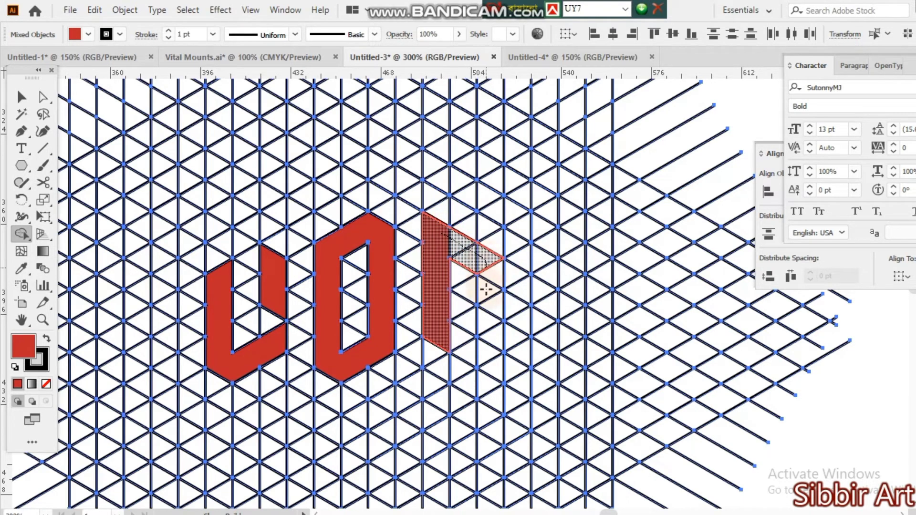
pyautogui.moveTo(485, 290); pyautogui.dragTo(499, 361)
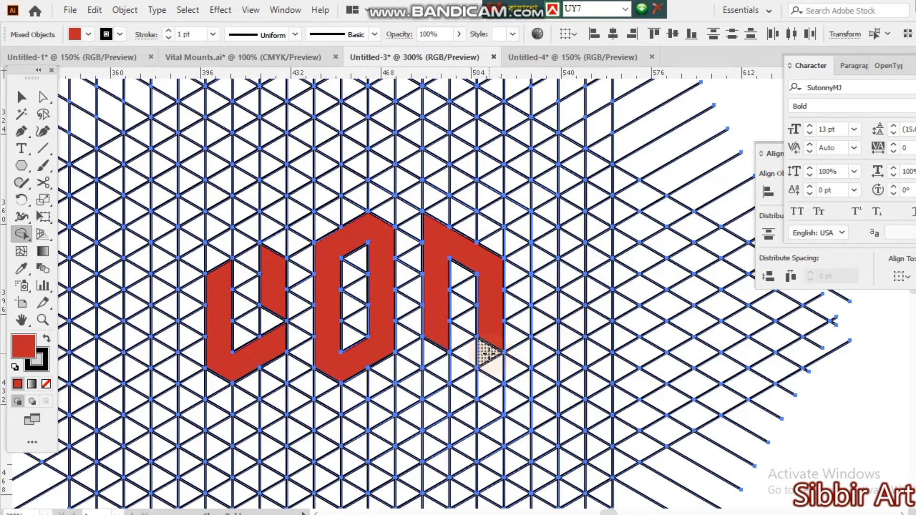
pyautogui.moveTo(487, 353)
pyautogui.mouseDown()
pyautogui.moveTo(579, 387)
pyautogui.moveTo(528, 385)
pyautogui.moveTo(489, 355)
pyautogui.mouseUp()
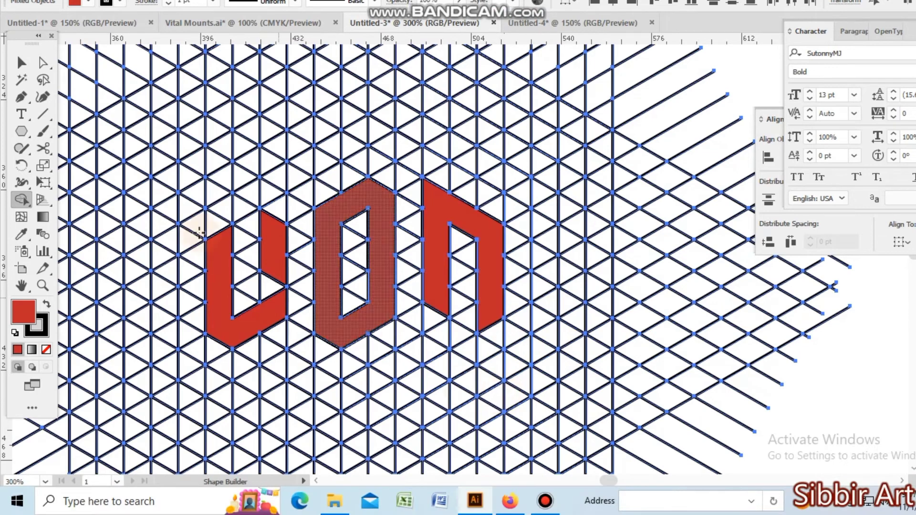
pyautogui.click(22, 97)
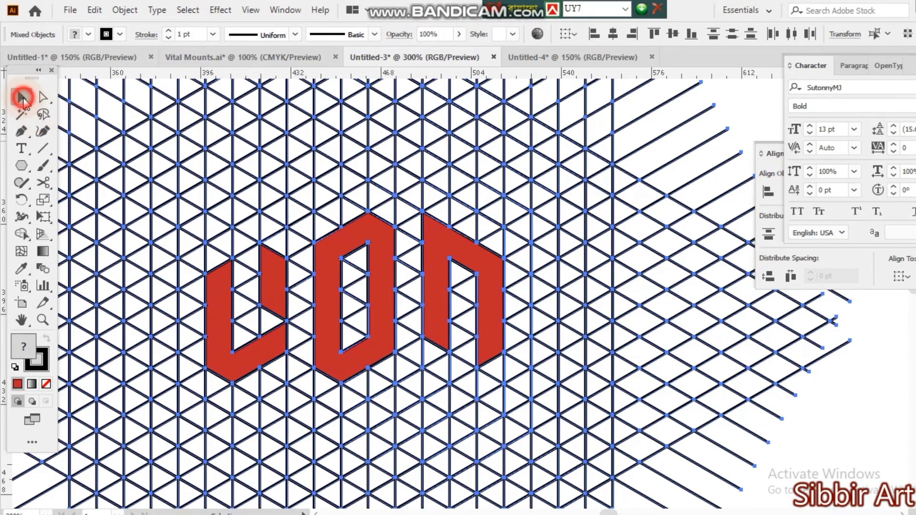
pyautogui.click(570, 424)
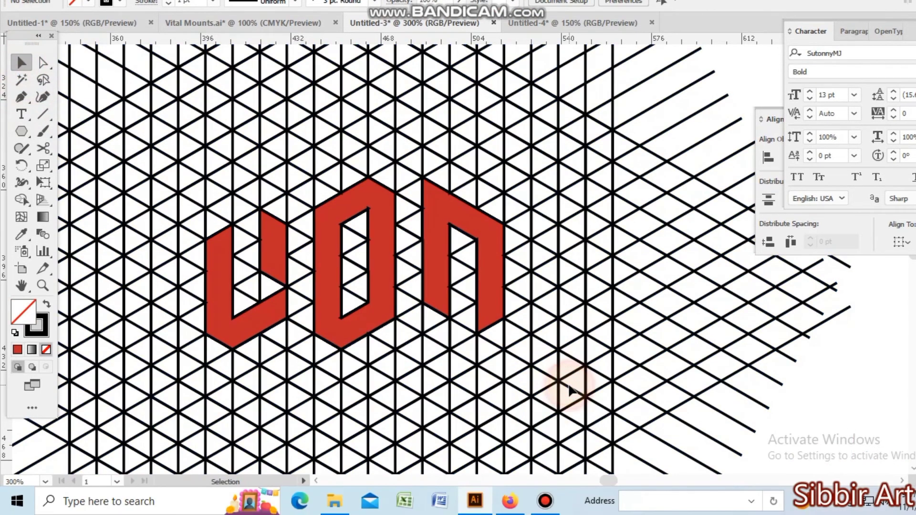
# Try to isolate the red letter shapes from the grid by selecting them by fill color with the Magic Wand.
pyautogui.hotkey('ctrl', '-')
pyautogui.hotkey('ctrl', '-')
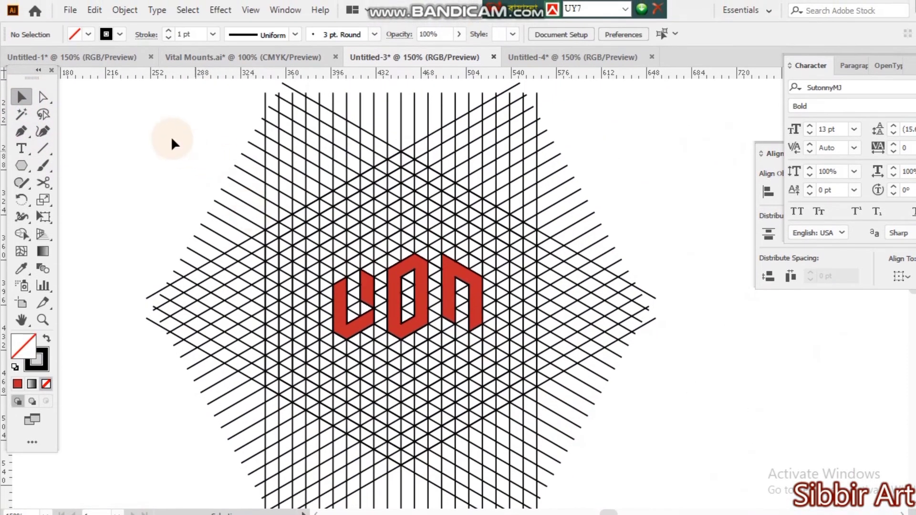
pyautogui.moveTo(170, 136); pyautogui.dragTo(513, 220)
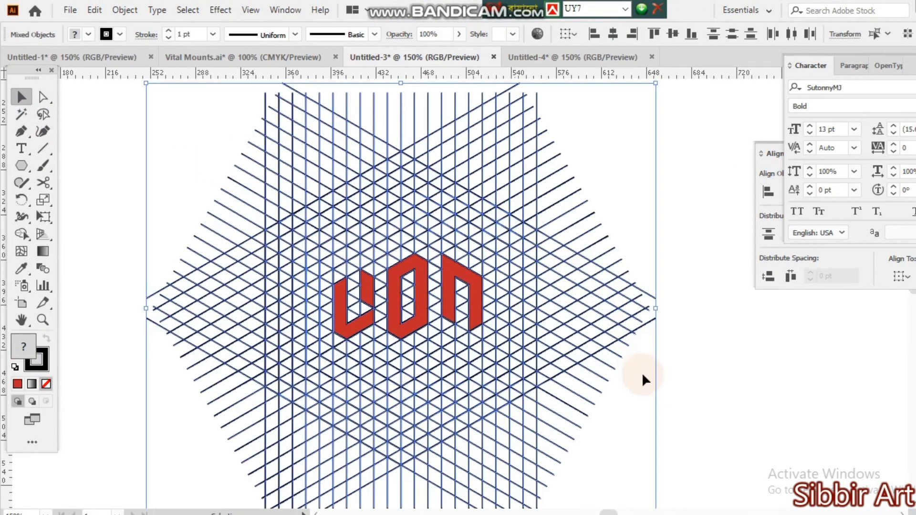
pyautogui.click(643, 378)
pyautogui.click(22, 114)
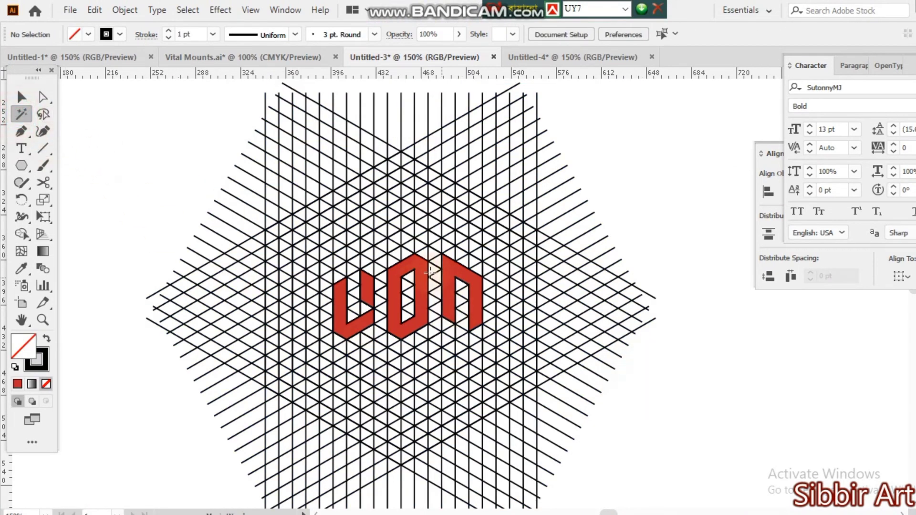
pyautogui.click(420, 271)
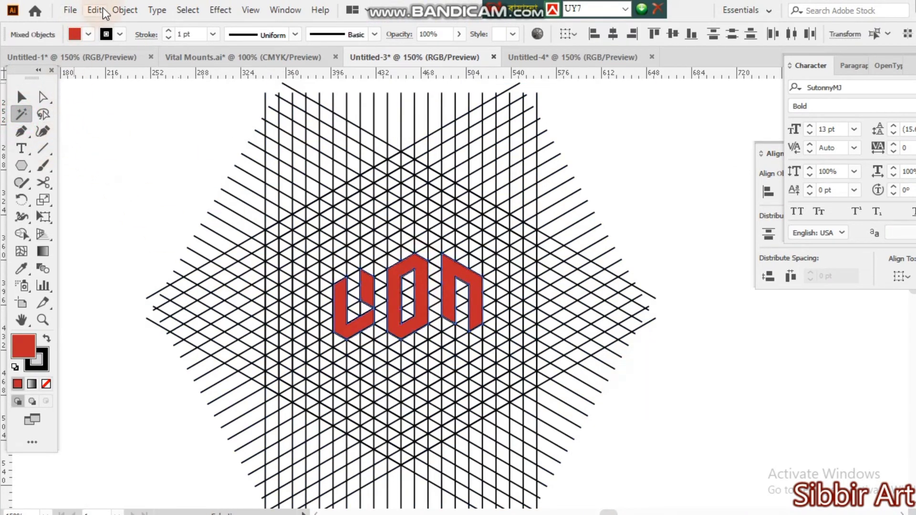
pyautogui.click(125, 11)
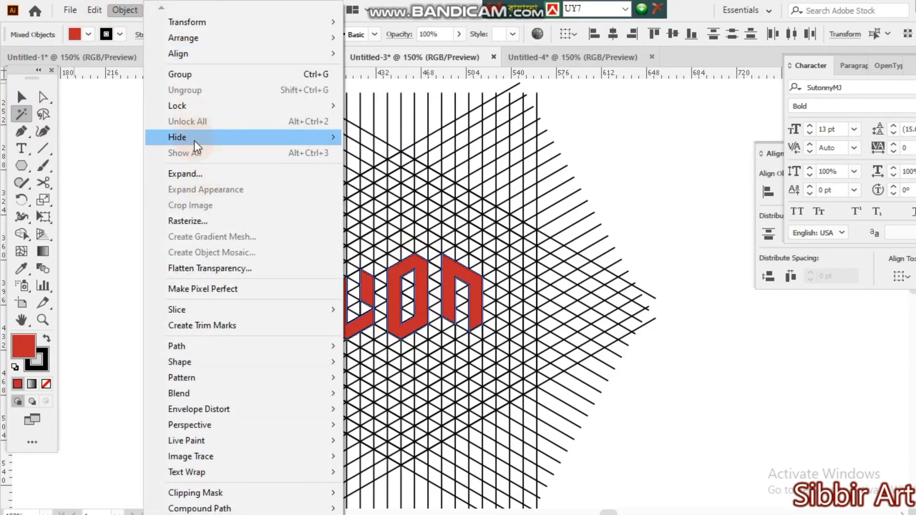
pyautogui.moveTo(224, 137)
pyautogui.click(389, 138)
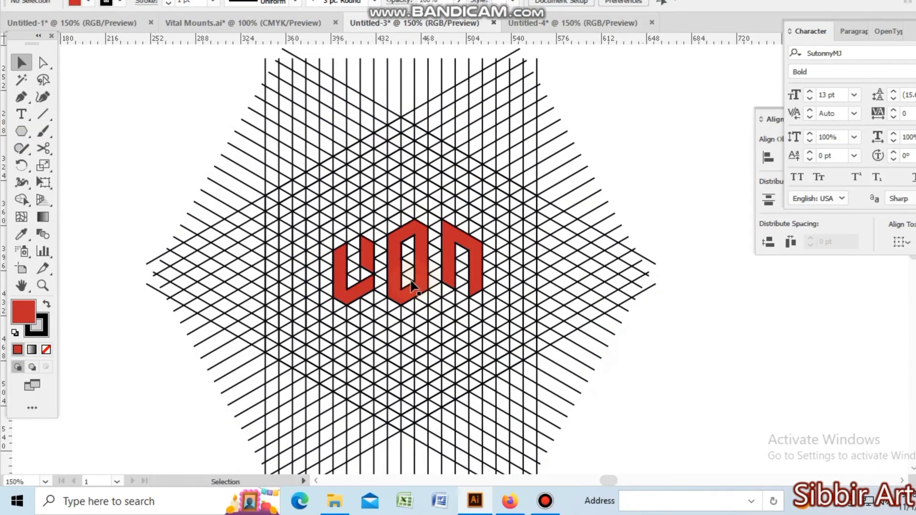
# Ungroup the grid artwork that contains the red letter shapes and clear the selection.
pyautogui.click(395, 295)
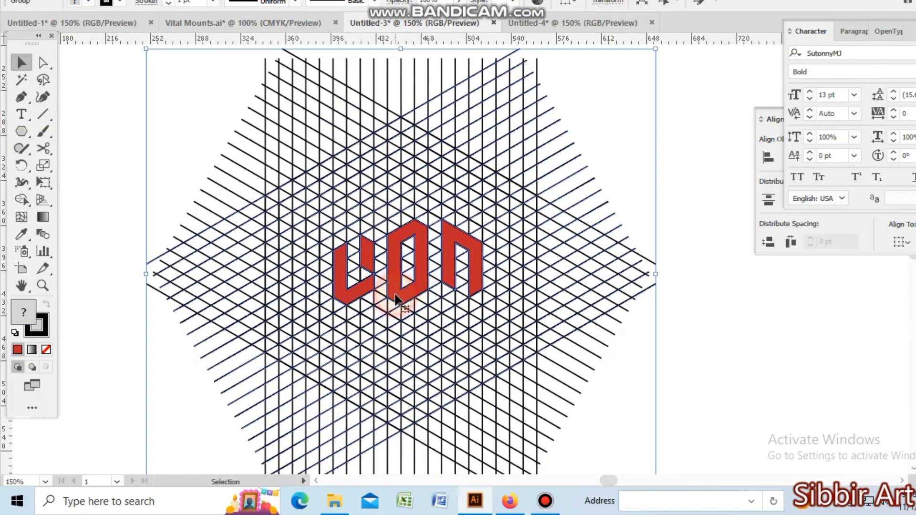
pyautogui.rightClick(337, 257)
pyautogui.click(368, 117)
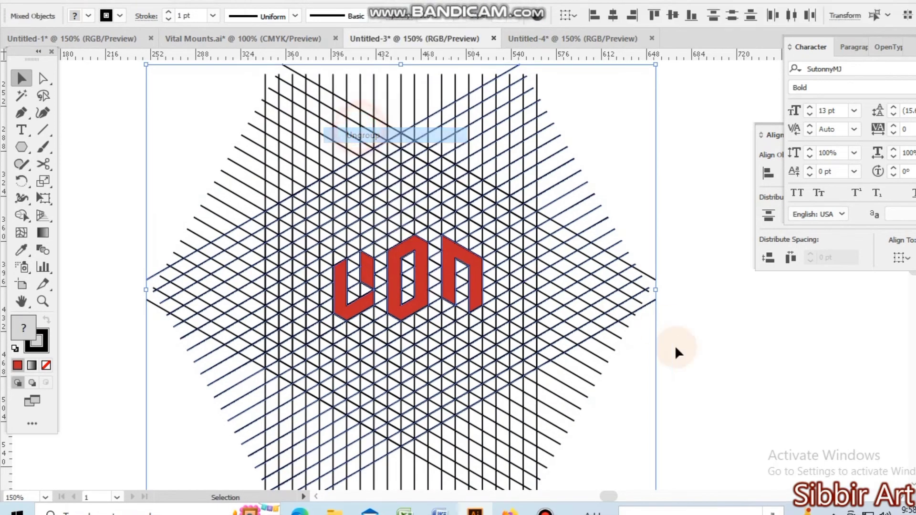
pyautogui.click(694, 359)
# Select all pieces of the three red letters together and move them off the grid to the blank area at its upper left.
pyautogui.click(354, 296)
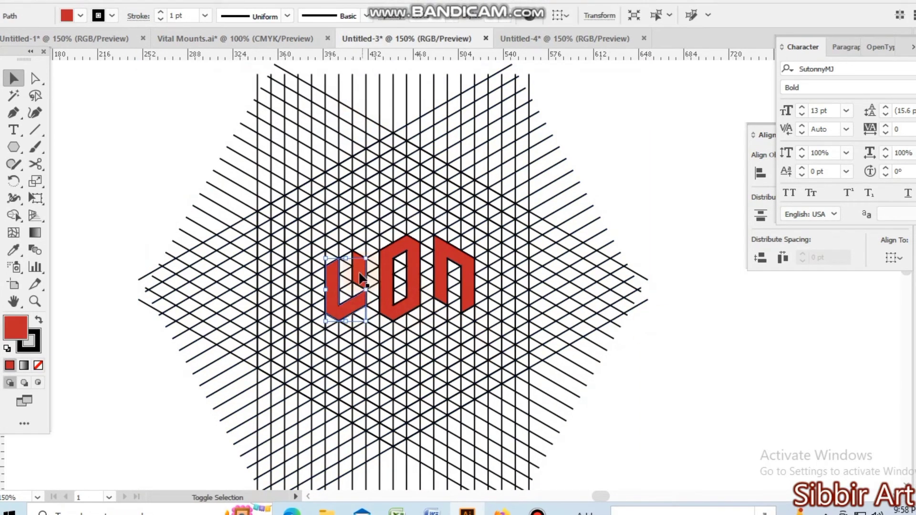
pyautogui.keyDown('shift'); pyautogui.click(412, 272); pyautogui.keyUp('shift')
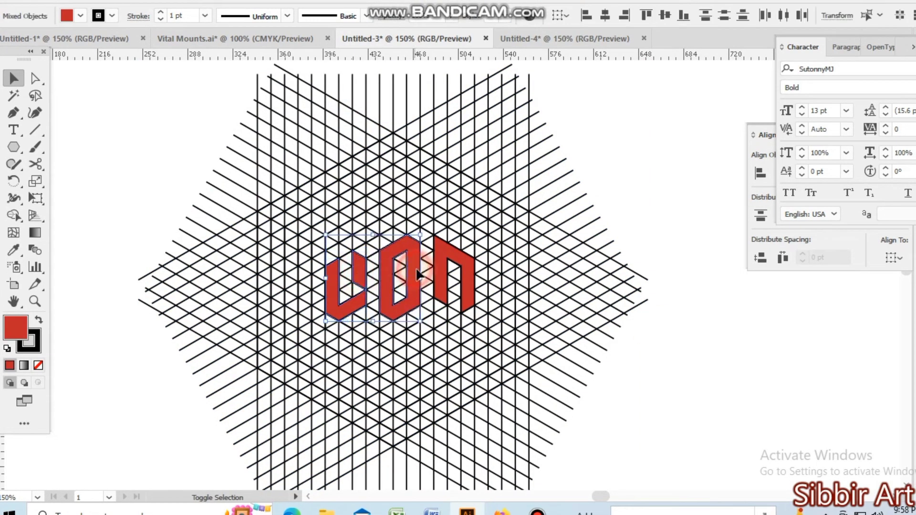
pyautogui.keyDown('shift'); pyautogui.click(452, 261); pyautogui.keyUp('shift')
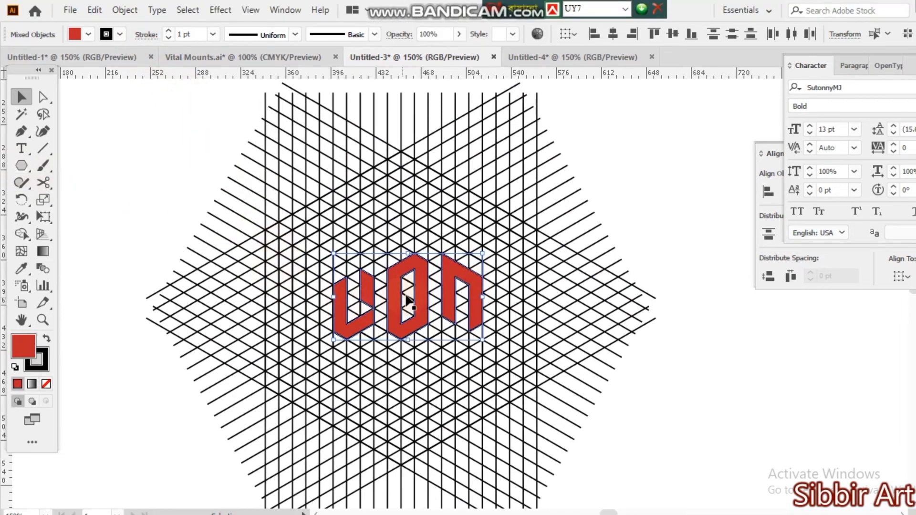
pyautogui.moveTo(392, 293); pyautogui.dragTo(123, 142)
pyautogui.click(150, 248)
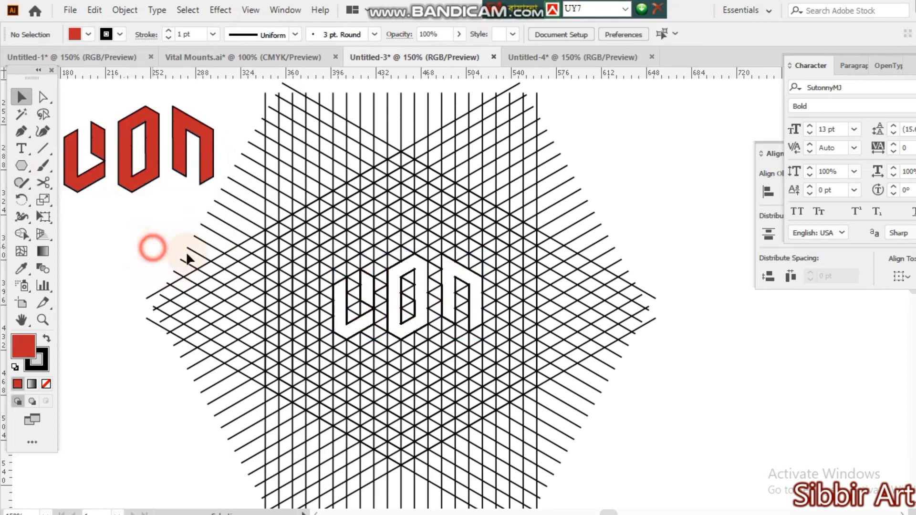
# Select the entire remaining line grid and delete it.
pyautogui.moveTo(650, 440); pyautogui.dragTo(322, 283)
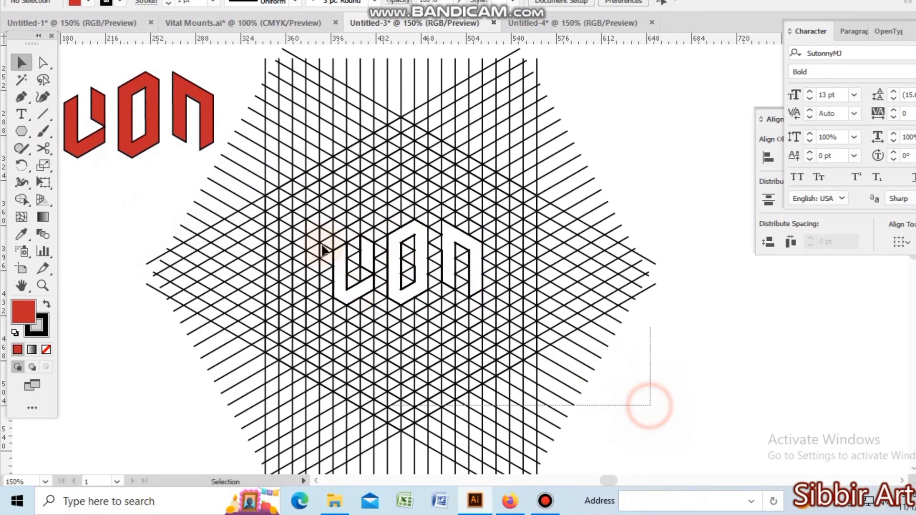
pyautogui.moveTo(323, 248); pyautogui.dragTo(267, 176)
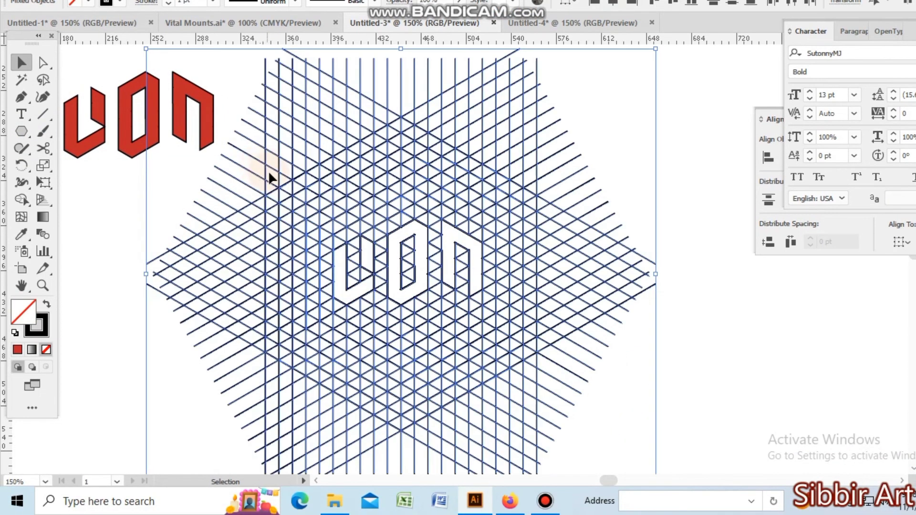
pyautogui.press('Delete')
# Select the three red letters and move them together down and right into the open area of the artboard.
pyautogui.press('space')
pyautogui.moveTo(175, 229); pyautogui.dragTo(380, 290)
pyautogui.moveTo(216, 122); pyautogui.dragTo(472, 259)
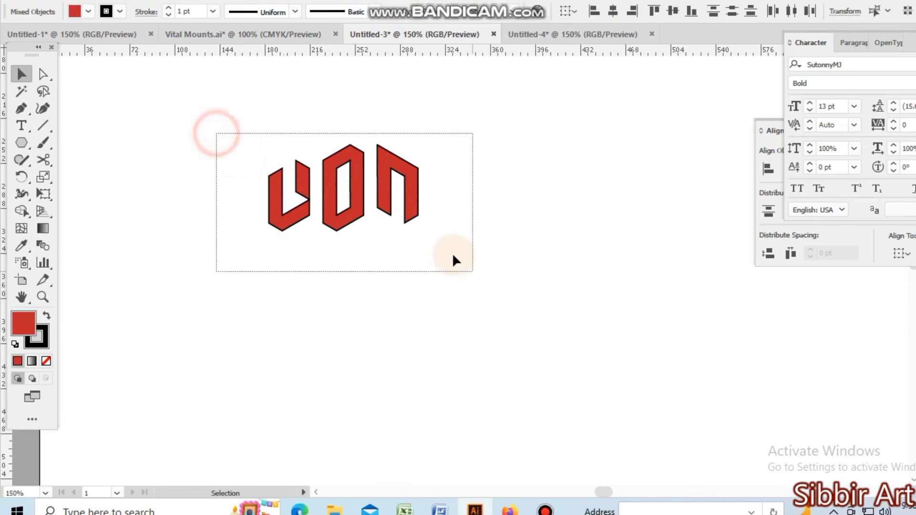
pyautogui.moveTo(413, 169); pyautogui.dragTo(572, 285)
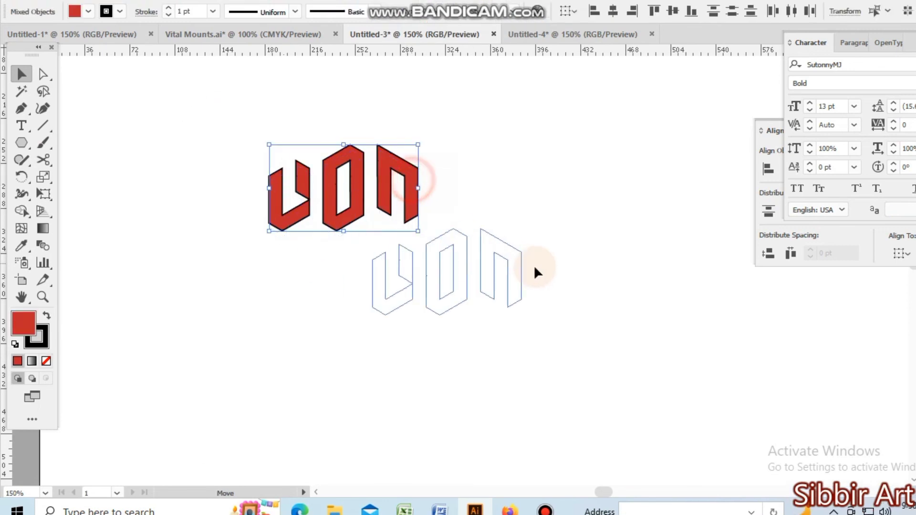
pyautogui.click(594, 371)
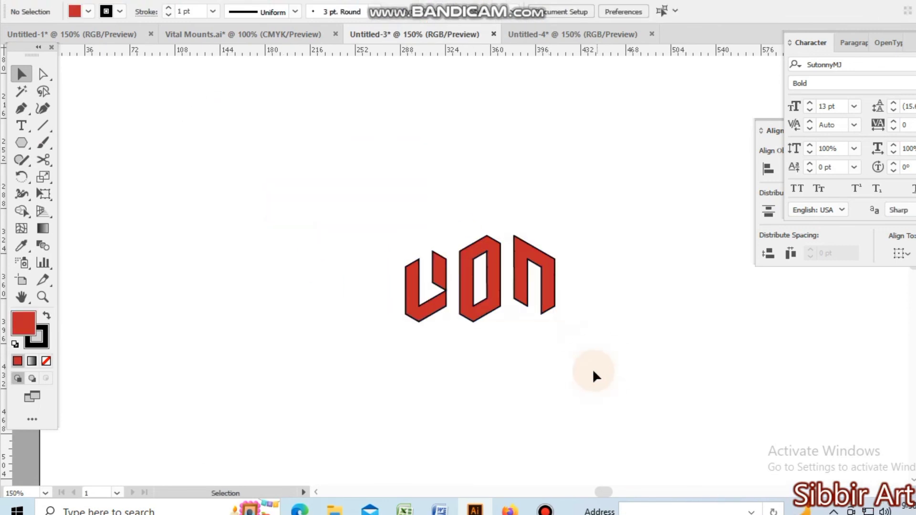